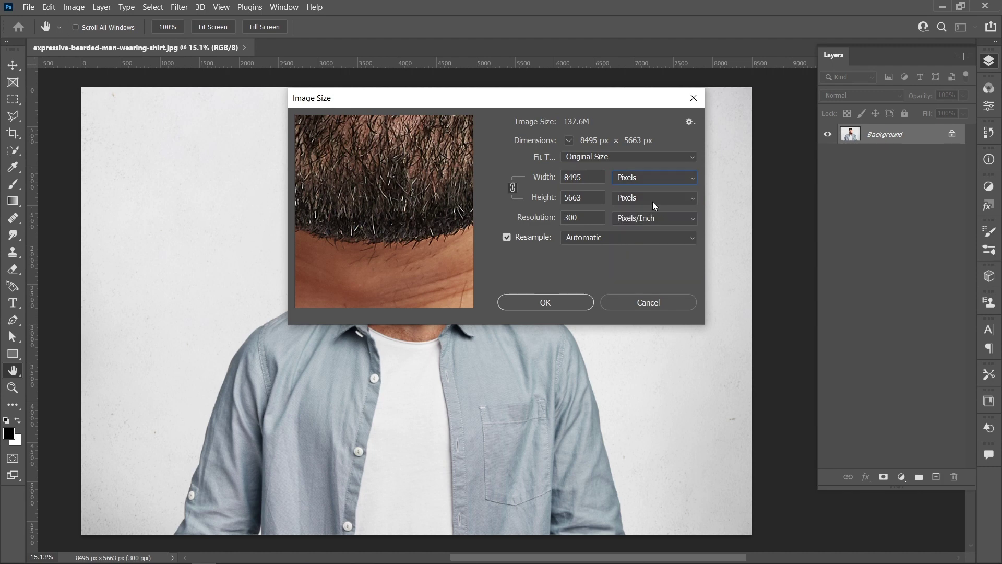
Step: Resize the image to a width of 2500 pixels, keeping its proportions
double_click(584, 180)
text(2500)
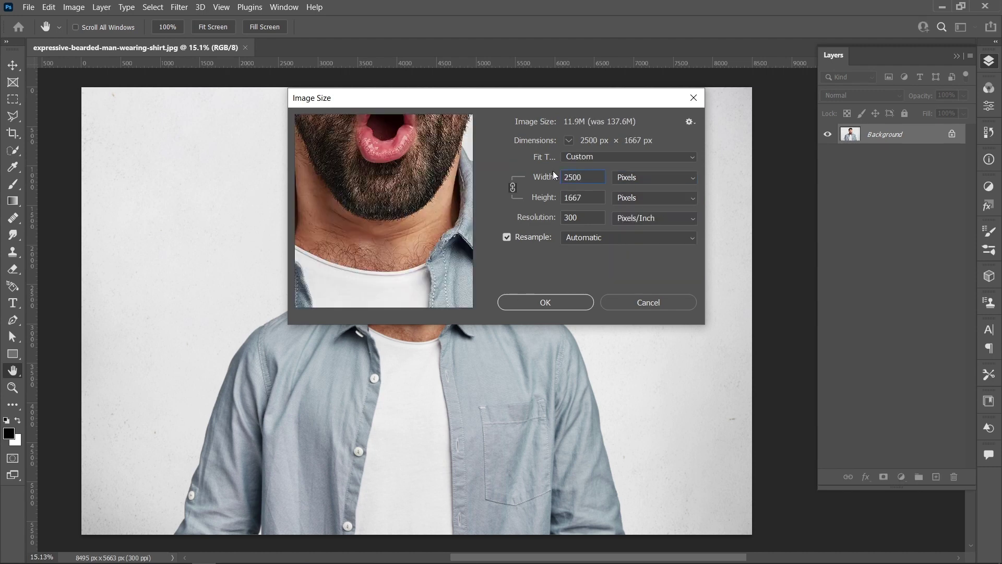
click(558, 305)
Step: Unlock the background layer, duplicate it, and hide the original layer beneath the copy
scroll(80, 86, up, 13)
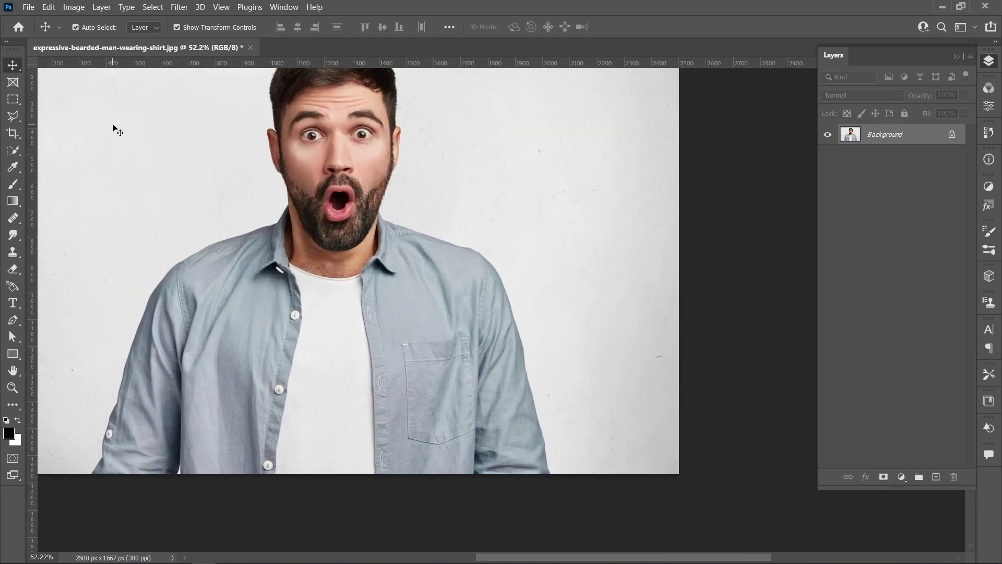
drag(229, 180, 284, 231)
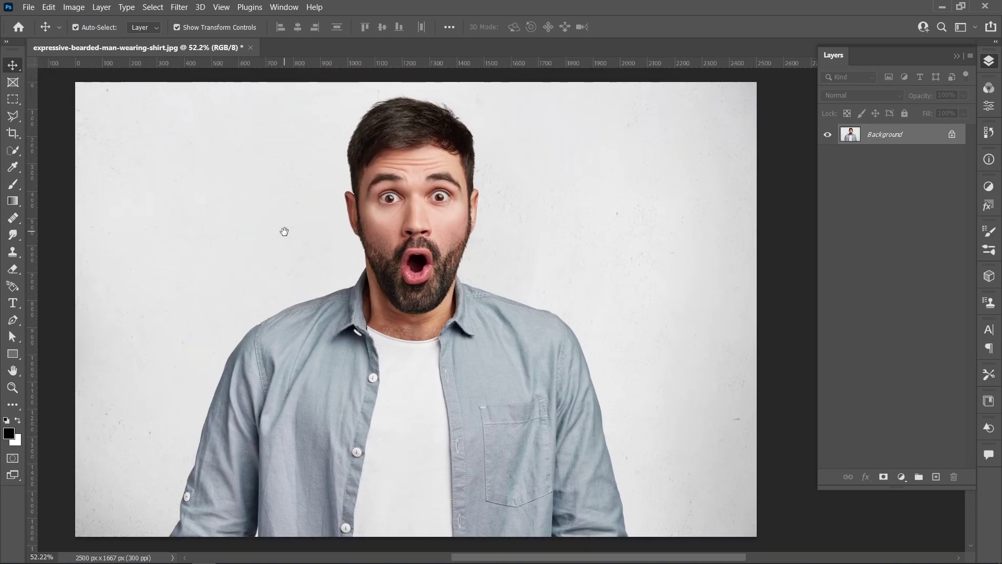
click(951, 134)
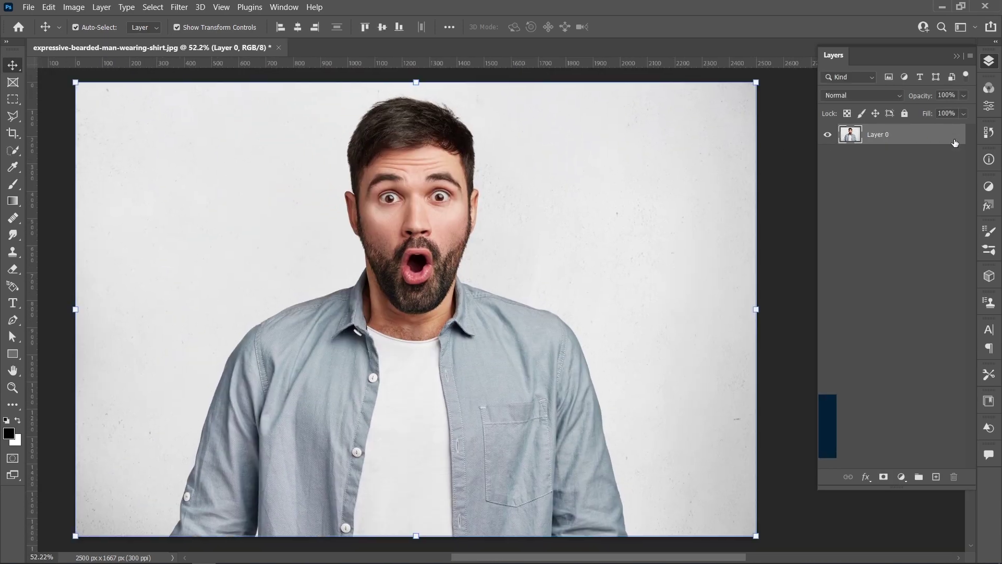
drag(917, 136, 942, 479)
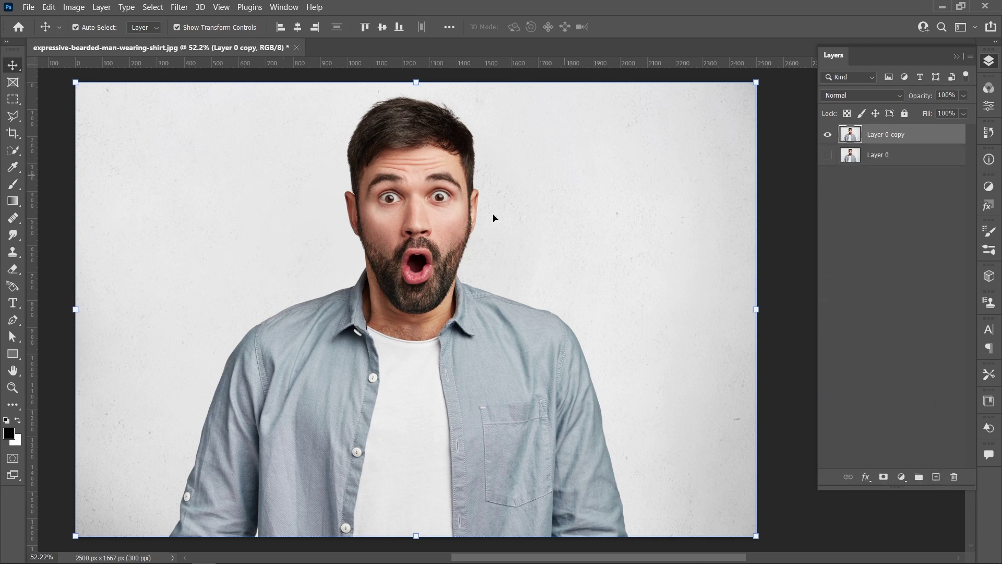
Step: Select the backdrop around the man with the Quick Selection tool, subtracting his ear from the selection
click(13, 150)
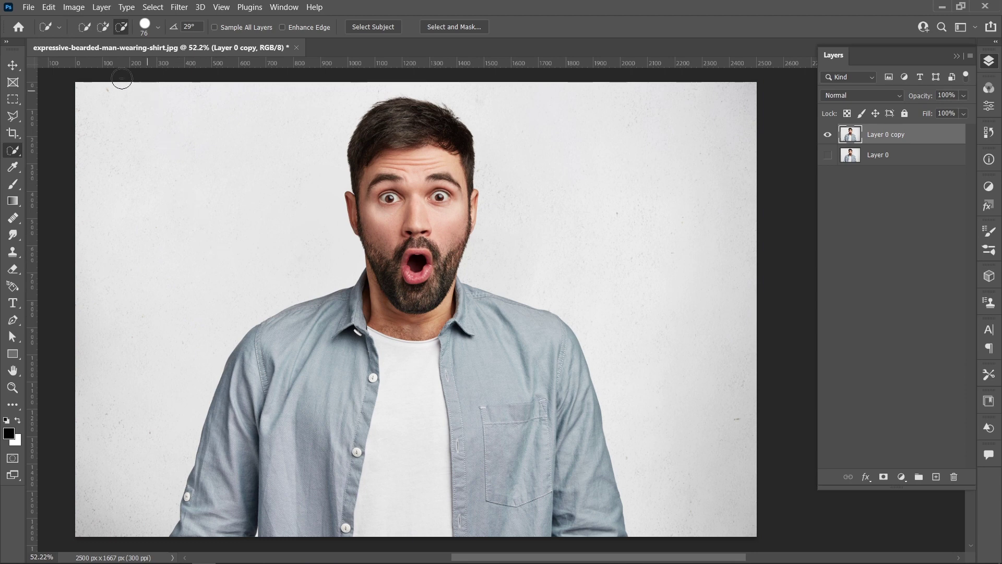
mouse_move(195, 281)
mouse_down()
mouse_move(261, 195)
mouse_move(382, 94)
mouse_up()
drag(428, 129, 657, 224)
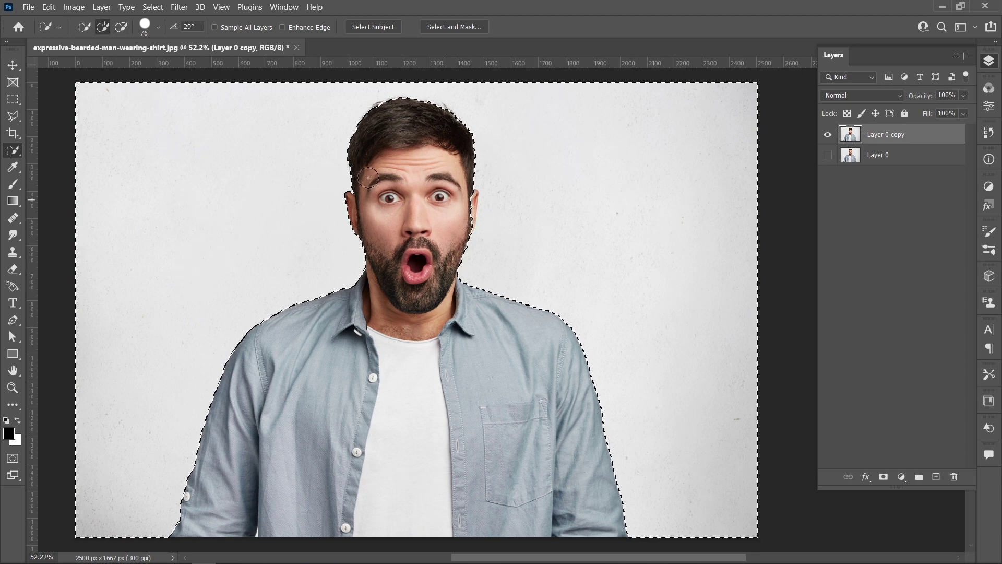
click(122, 28)
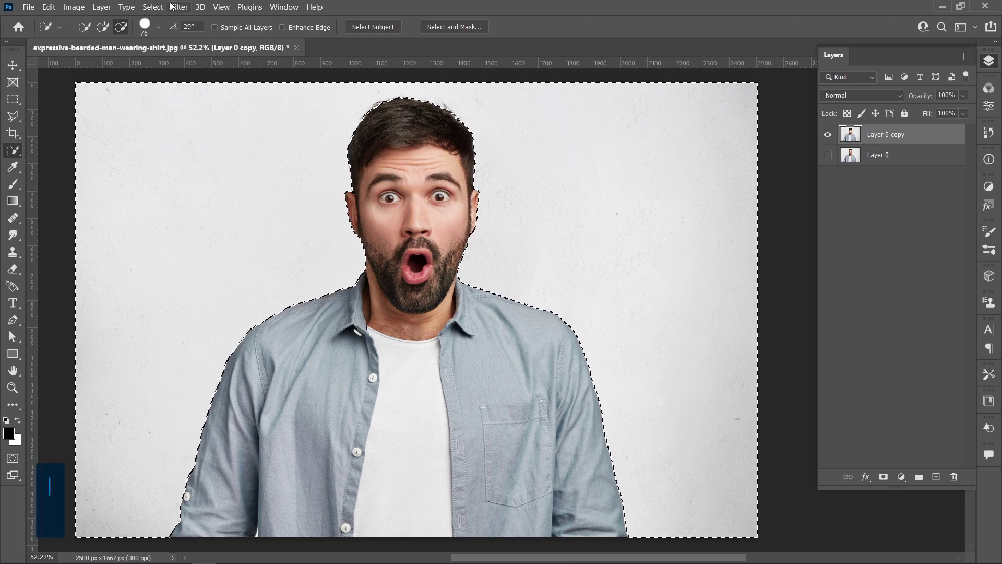
Step: Invert the selection and add a layer mask to the copied layer to cut out the man
click(153, 6)
click(164, 56)
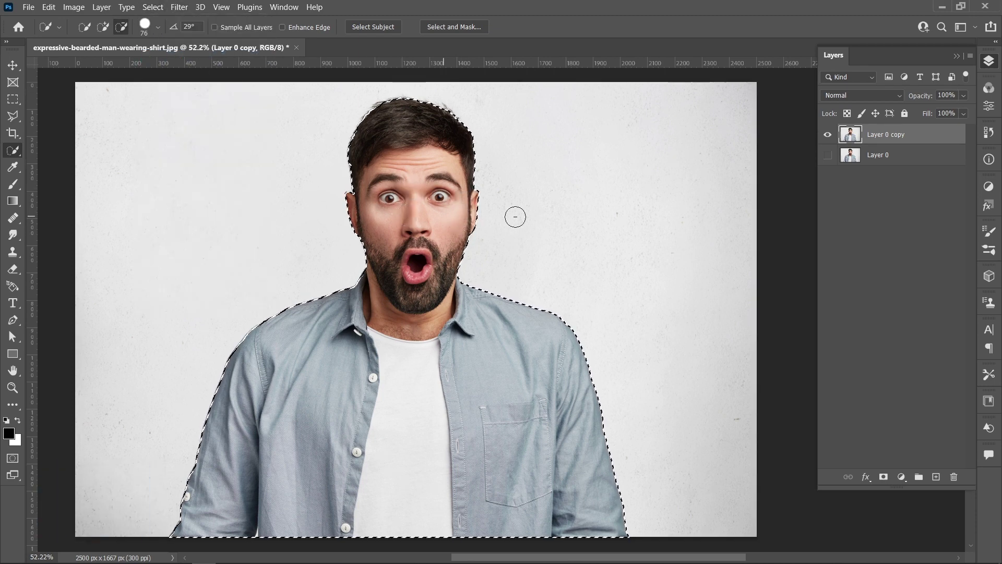
click(884, 477)
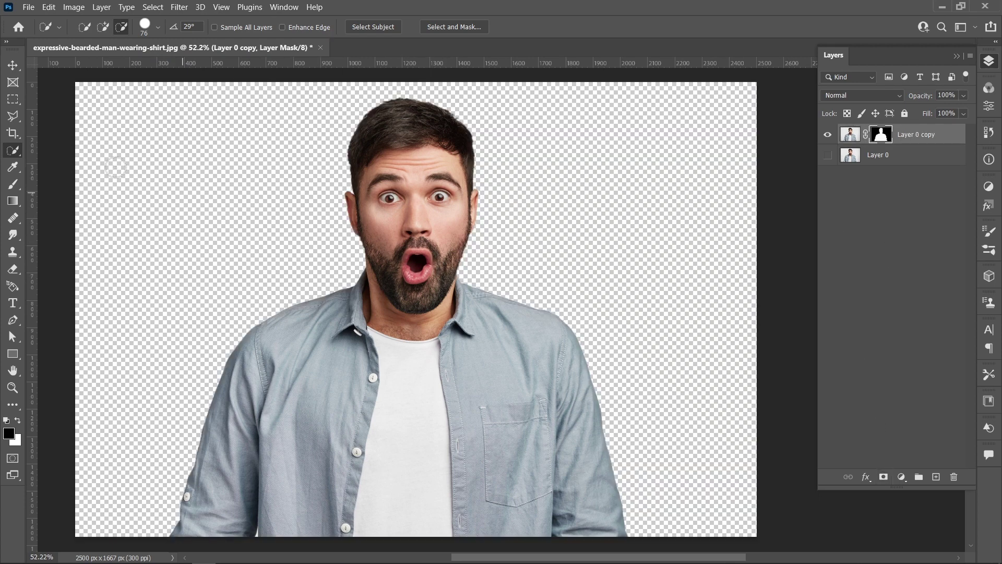
Step: Quick-select the man's head down to the bearded chin and copy it from the layer image onto a new layer
click(103, 27)
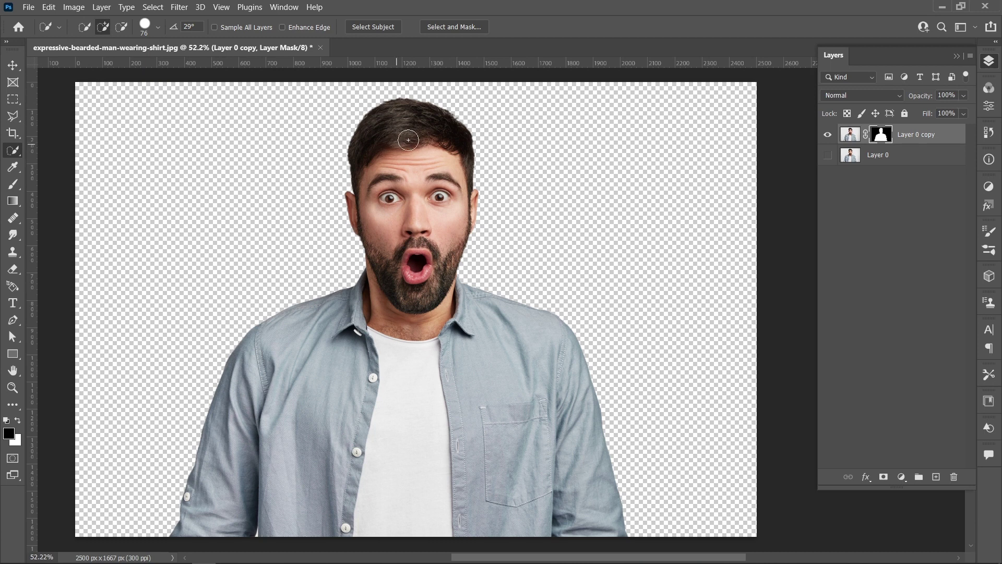
mouse_move(415, 163)
mouse_down()
mouse_move(415, 246)
mouse_move(387, 194)
mouse_up()
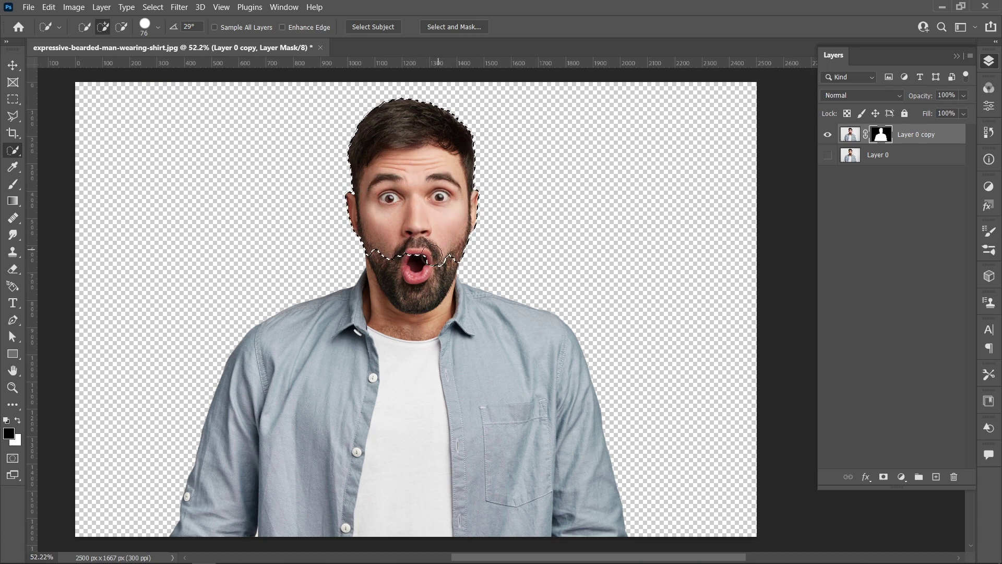
drag(421, 256, 399, 297)
click(843, 141)
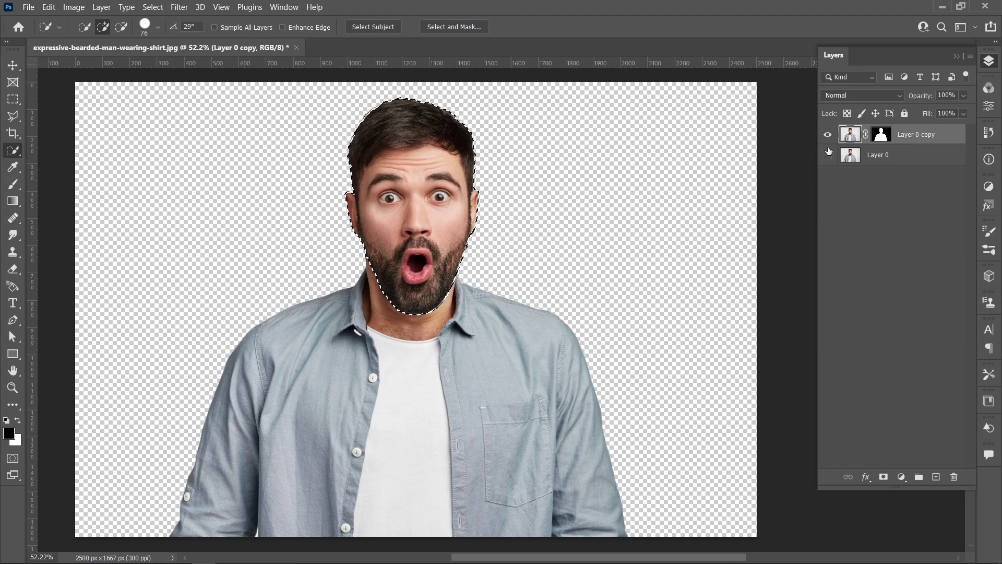
right_click(395, 233)
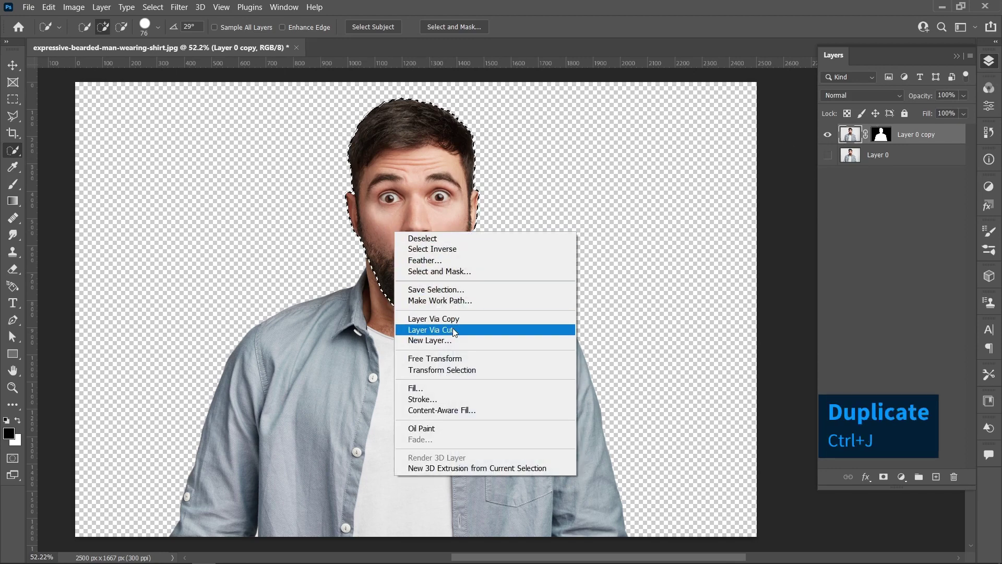
click(452, 319)
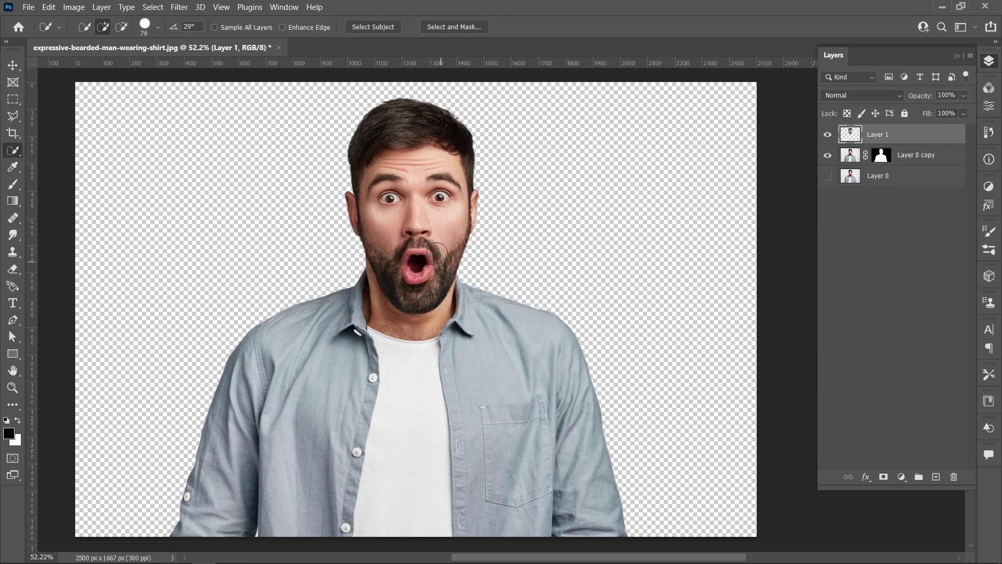
Step: Enlarge the head layer to about 127% over the neck, and move head and body down together so the hair fits the canvas
key(v)
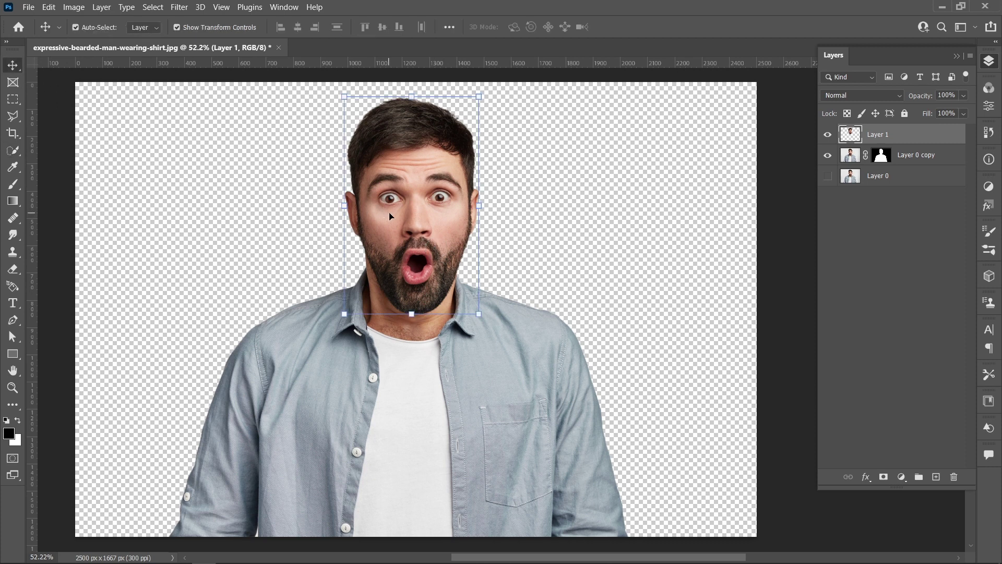
drag(411, 314, 409, 343)
drag(412, 324, 410, 313)
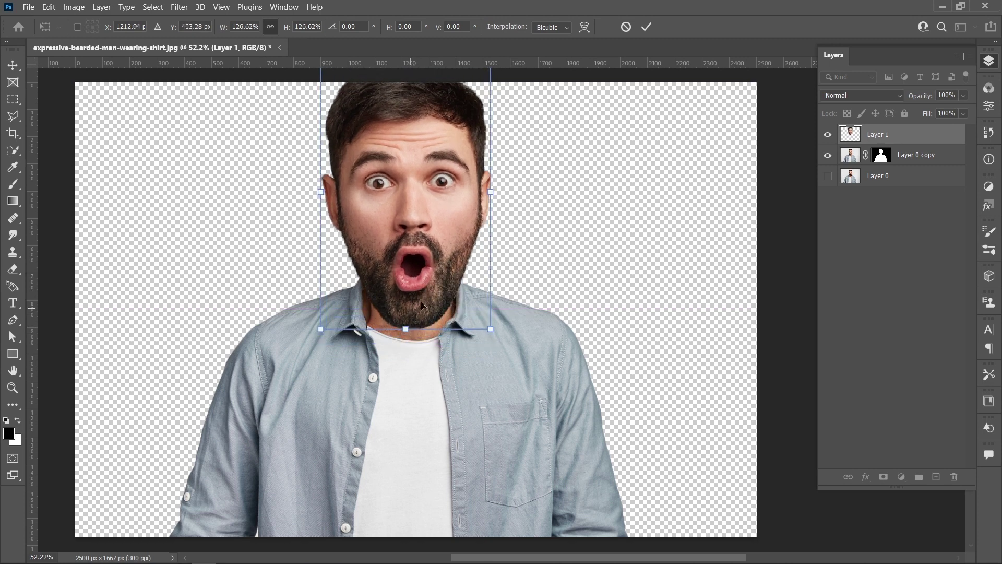
click(647, 26)
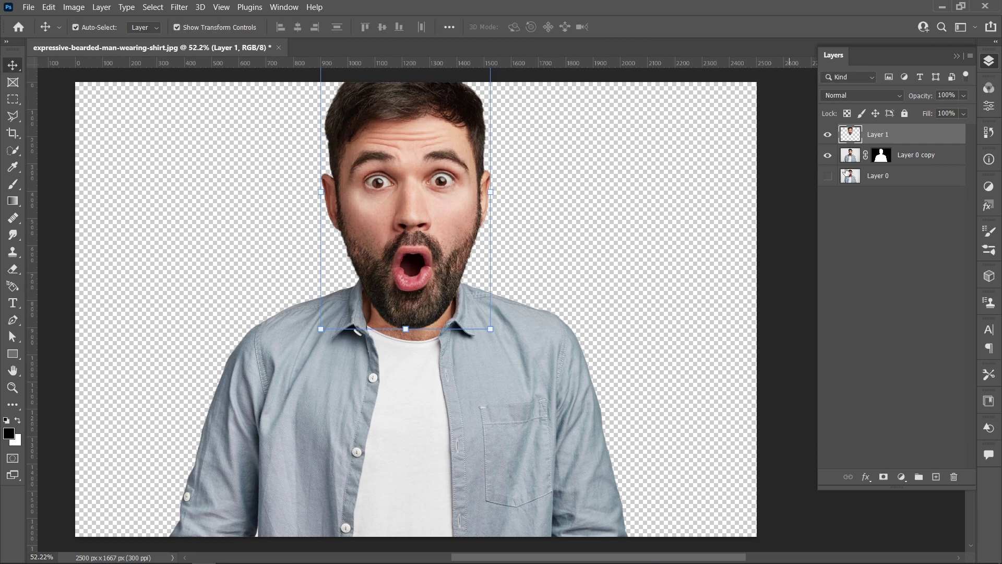
ctrl+click(937, 159)
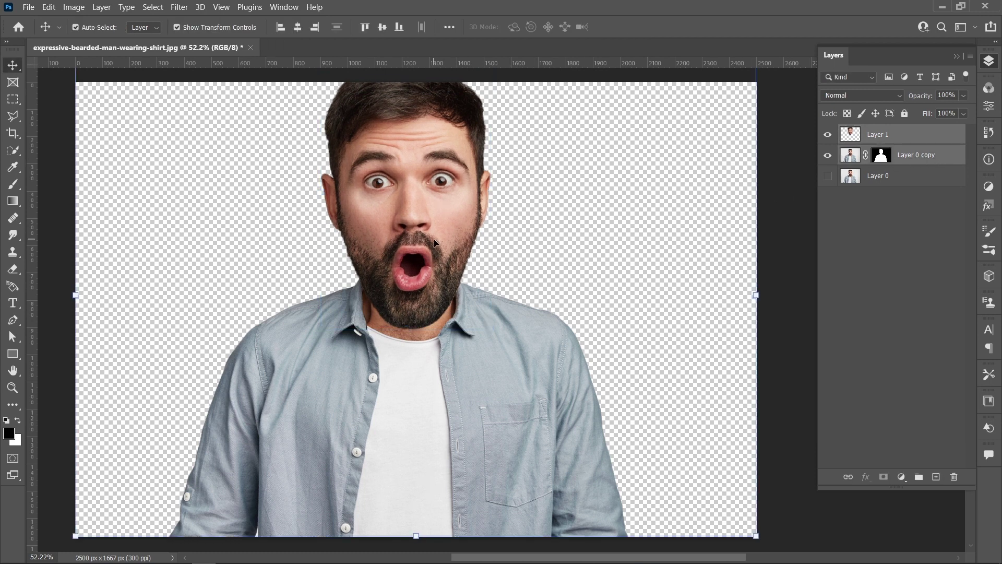
drag(432, 240, 416, 272)
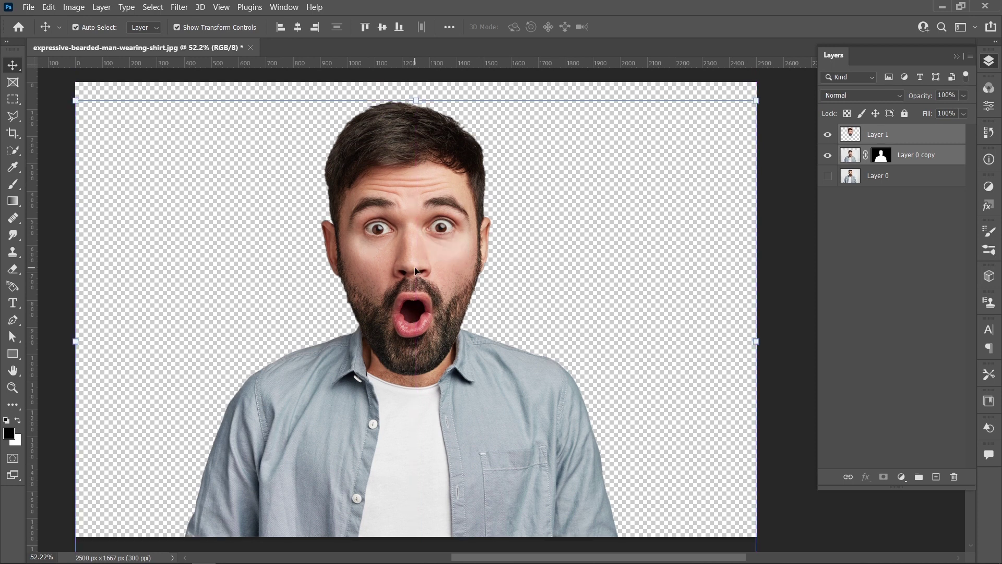
Step: Add a solid colour fill layer in bdc5dc directly above the hidden original layer
click(907, 179)
click(902, 476)
click(908, 247)
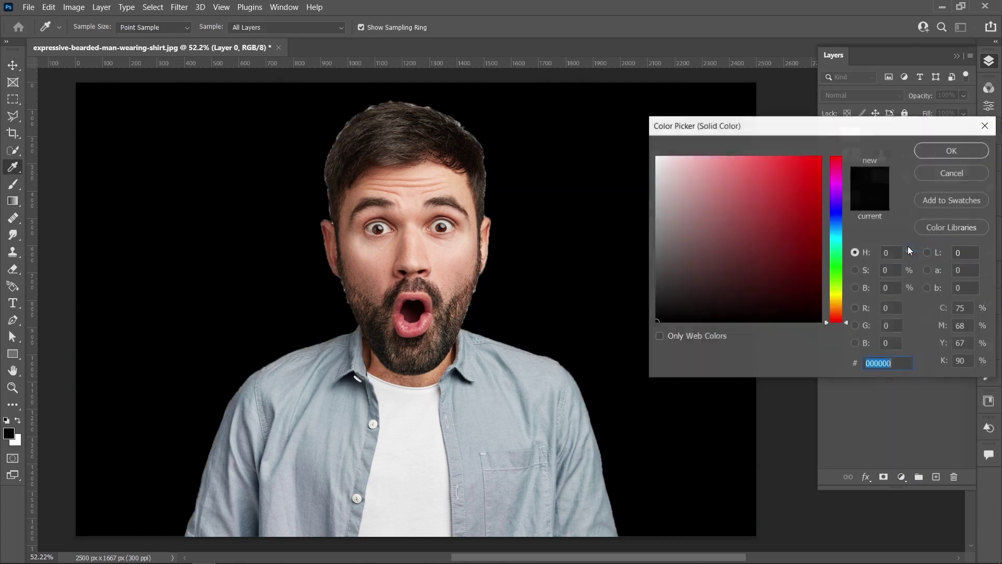
click(585, 377)
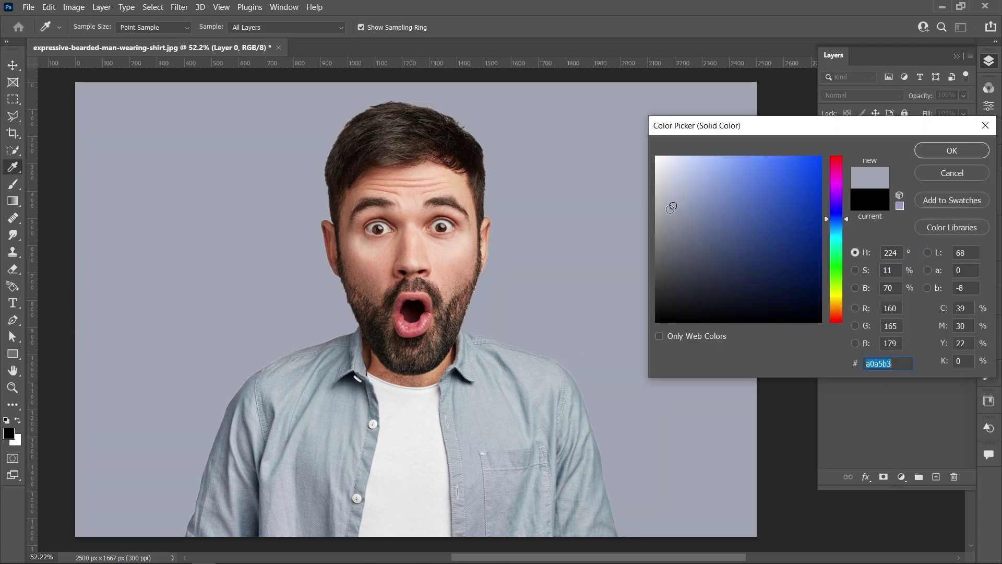
click(679, 179)
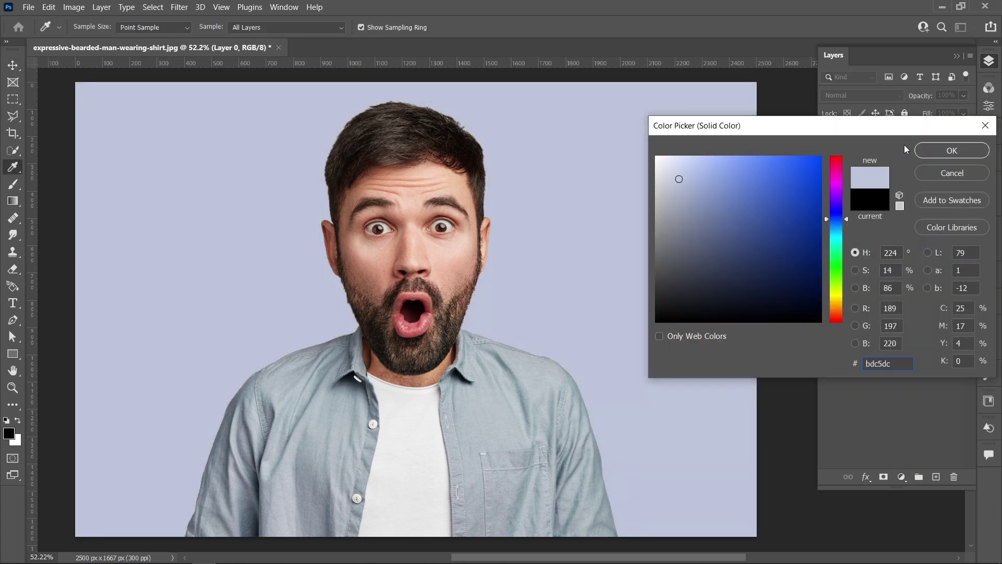
click(952, 150)
Step: Merge the head, body and colour fill layers into one layer and convert it to a smart object
shift+click(934, 140)
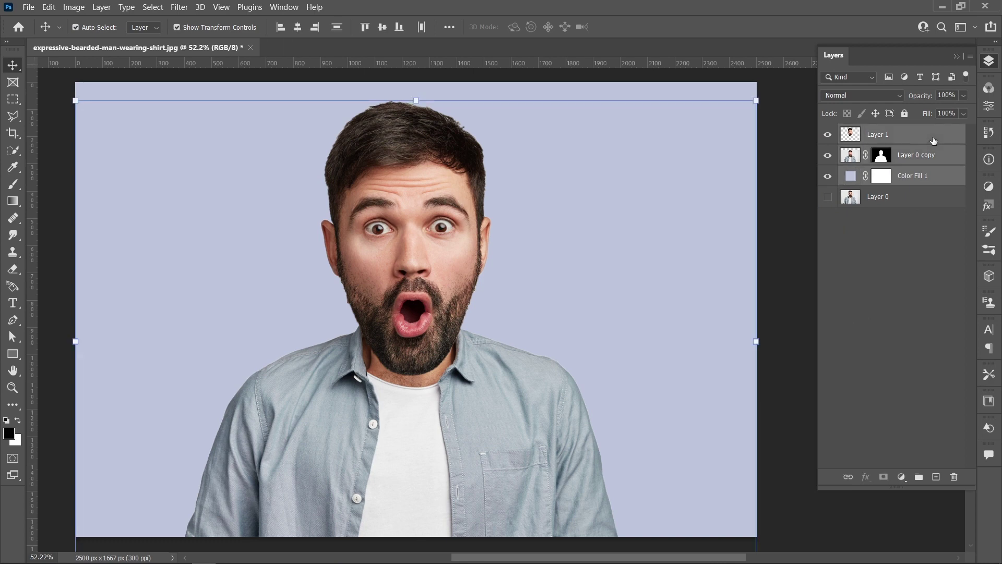
key(ctrl+e)
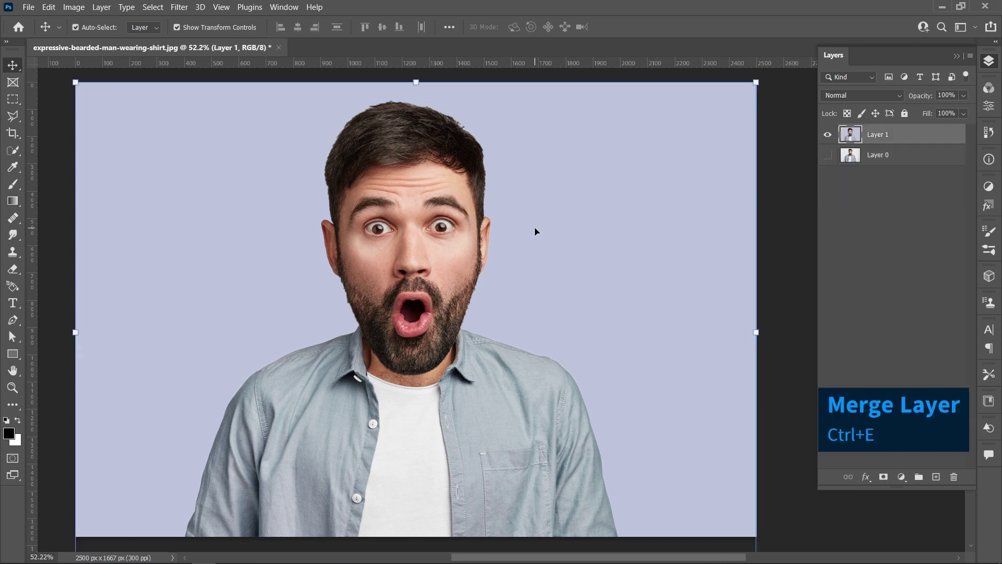
right_click(900, 140)
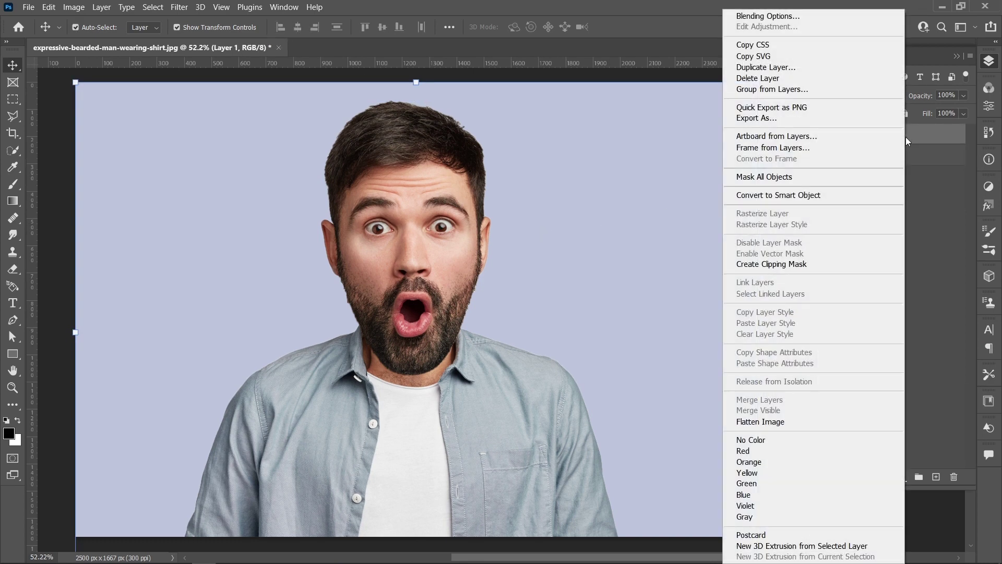
click(789, 196)
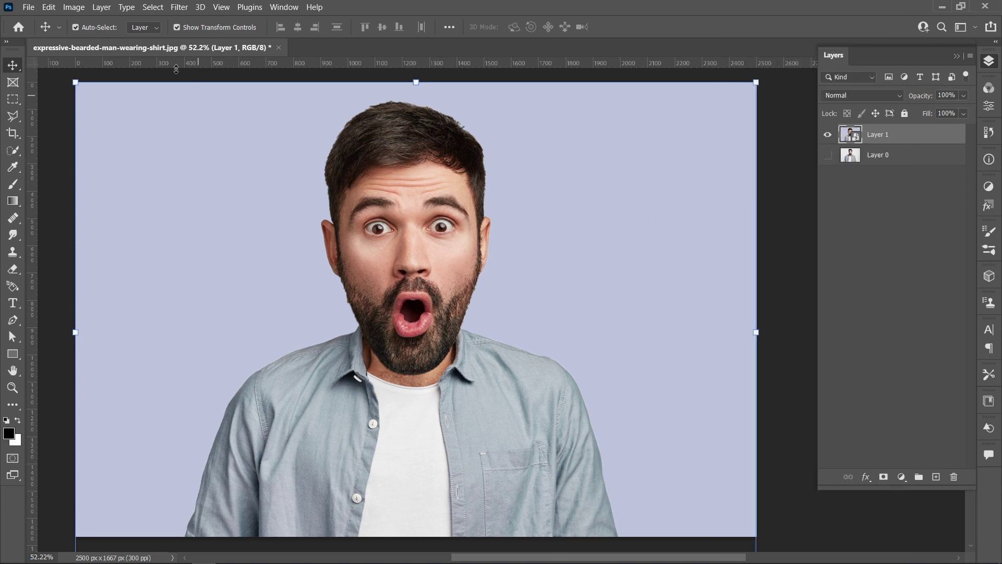
Step: Start the Liquify filter, link both eyes' settings, and set Eye Size to 95, Eye Height to 100 and Eye Width to 100
click(178, 7)
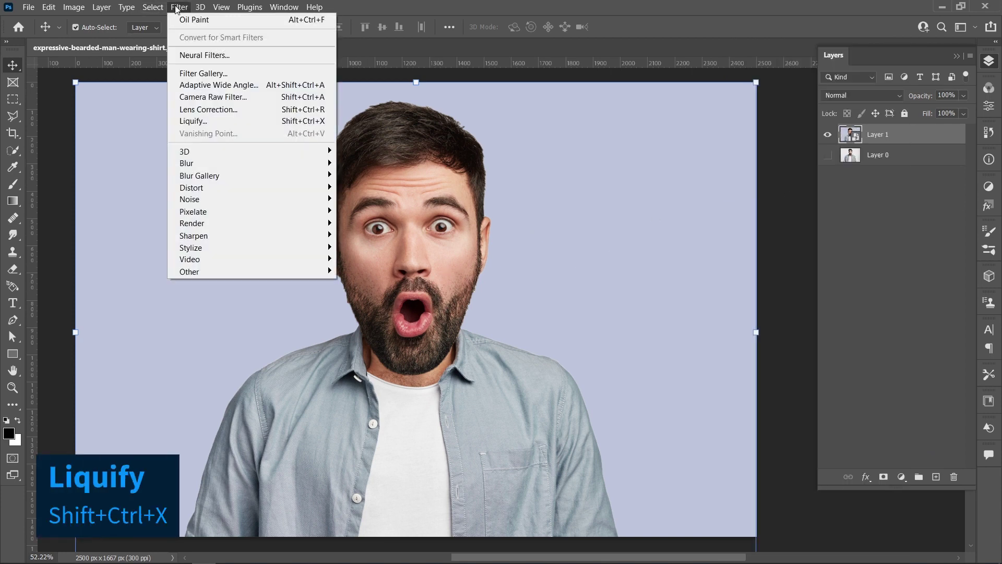
click(224, 120)
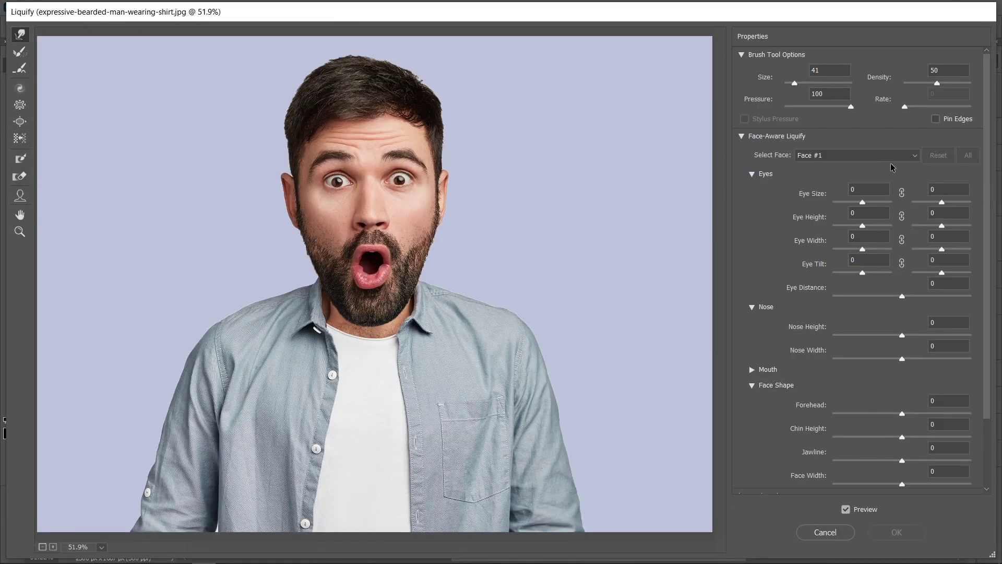
click(902, 193)
click(901, 217)
click(902, 239)
drag(863, 202, 893, 250)
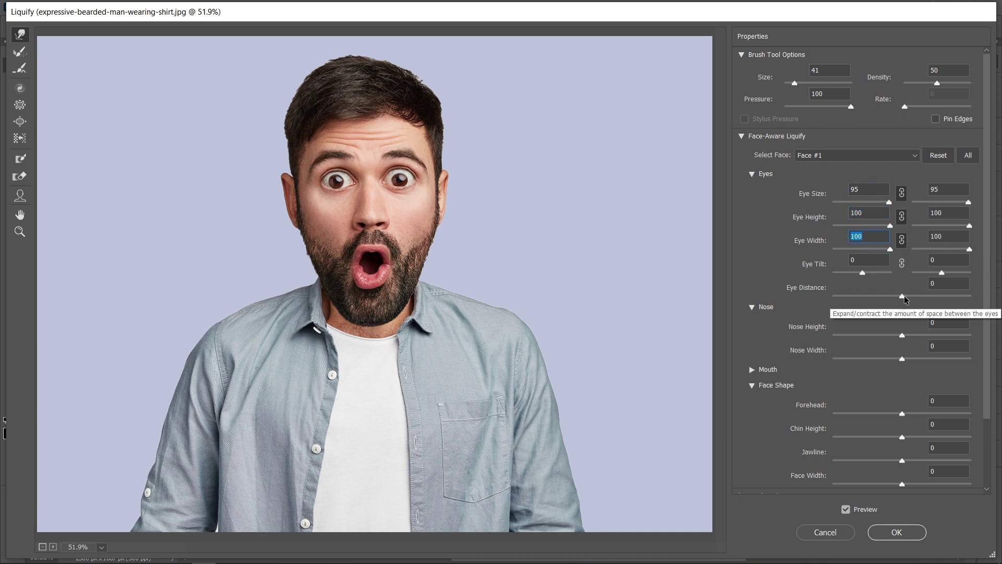
Step: Set the Eye Distance to -40 for the face
click(940, 282)
text(-40)
key(Return)
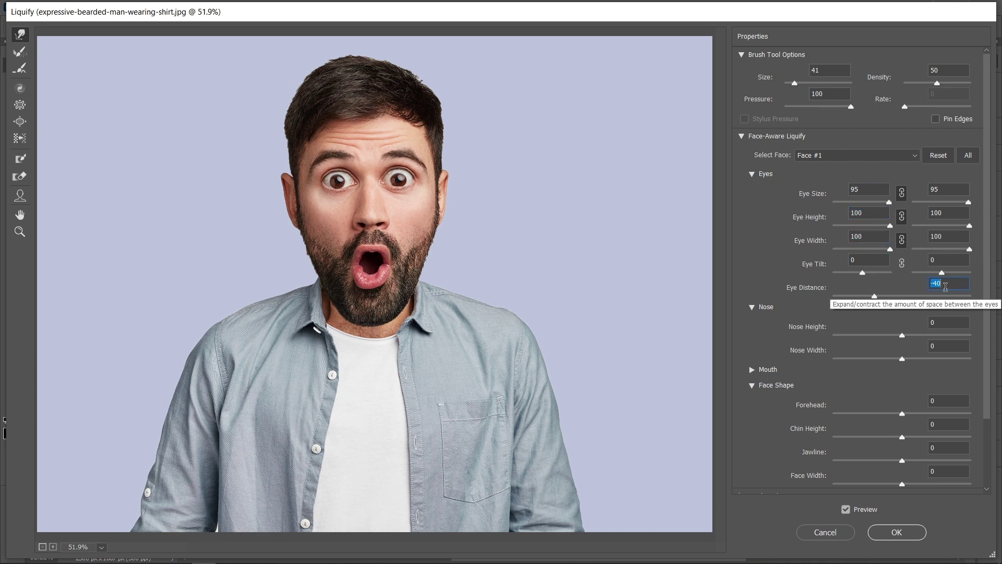
Step: Set the Nose Height to 100 and the Nose Width to 60
scroll(935, 379, down, 3)
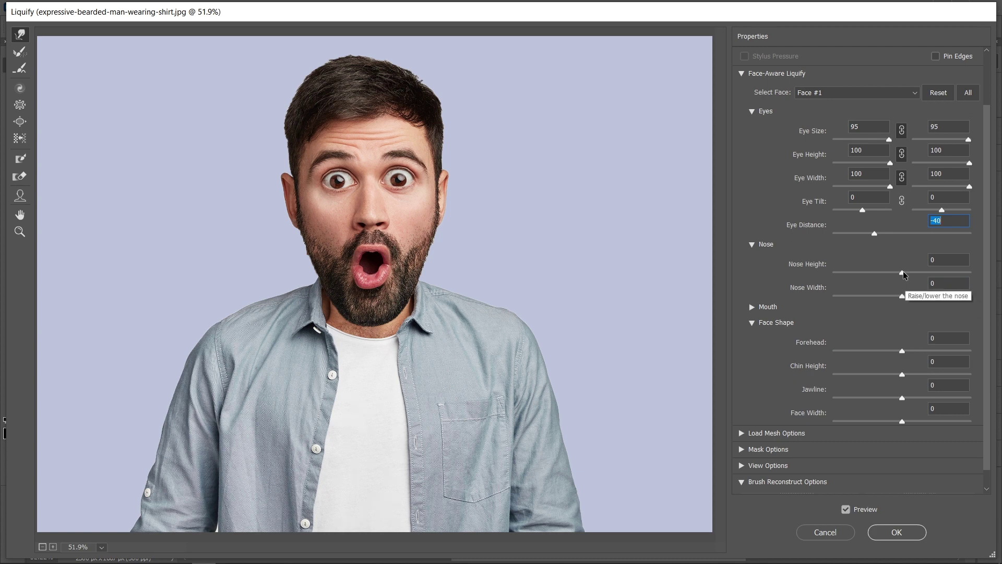
key(Tab)
text(82)
key(Return)
drag(961, 284, 973, 288)
drag(902, 298, 943, 298)
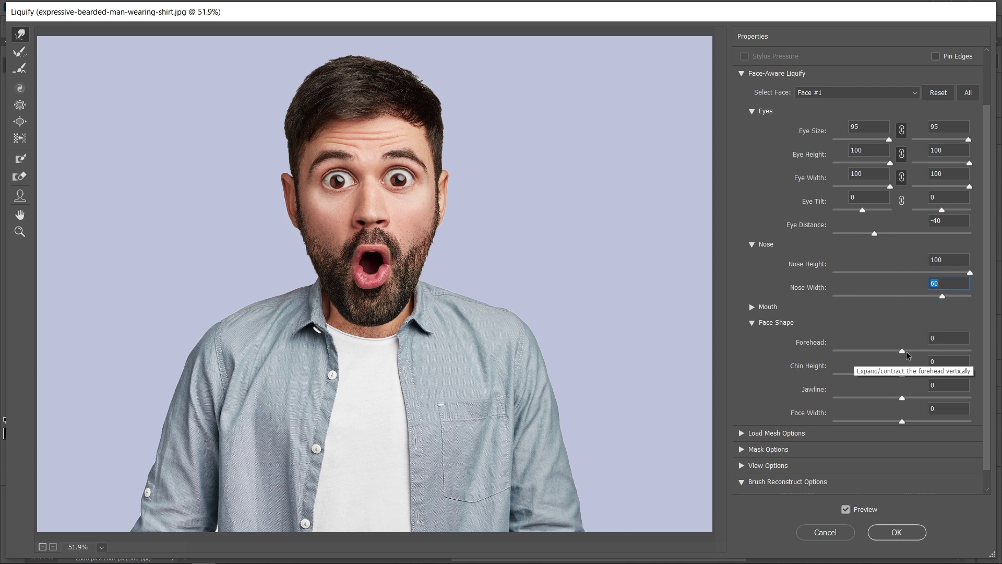
Step: Adjust the face shape with Forehead at -20, Chin Height at -30 and Jawline at -20
drag(904, 351, 881, 375)
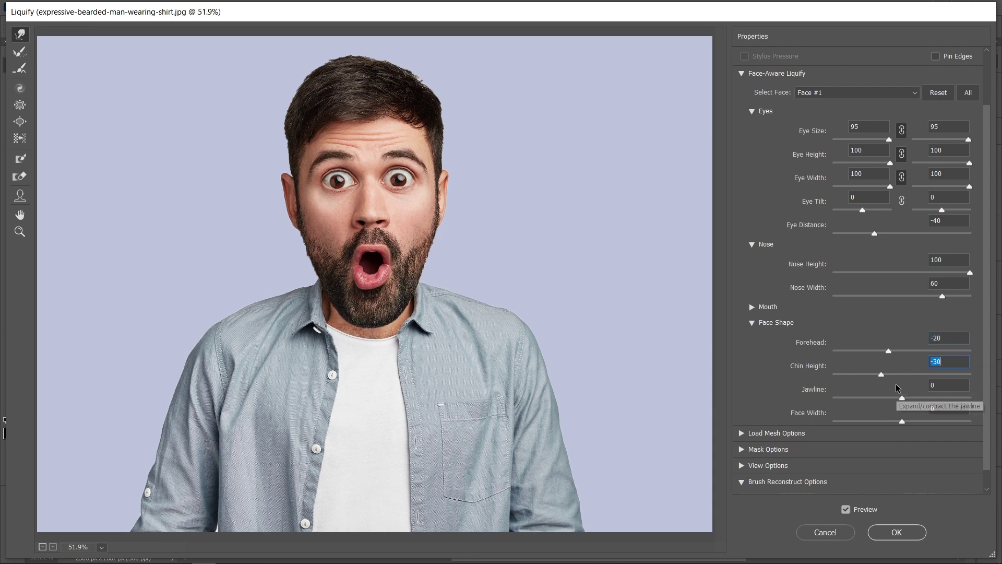
click(903, 398)
drag(902, 398, 884, 398)
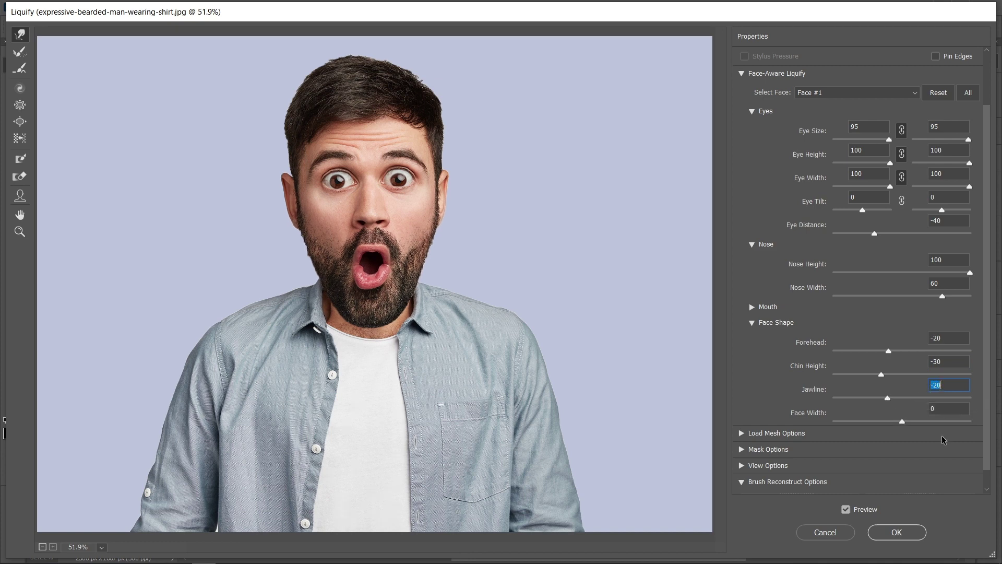
Step: Accept the Liquify changes and make a hidden duplicate of the portrait layer
click(897, 532)
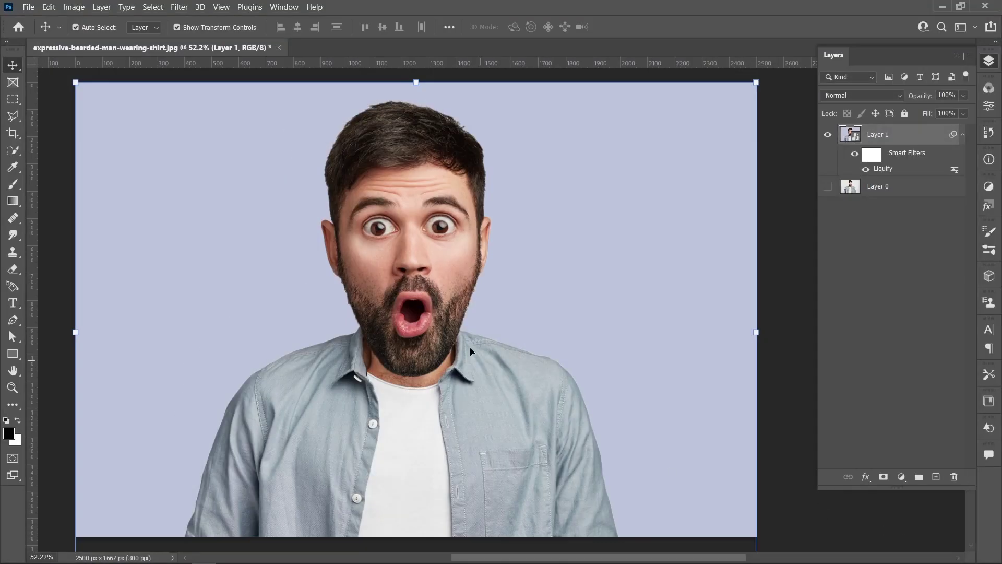
key(ctrl+j)
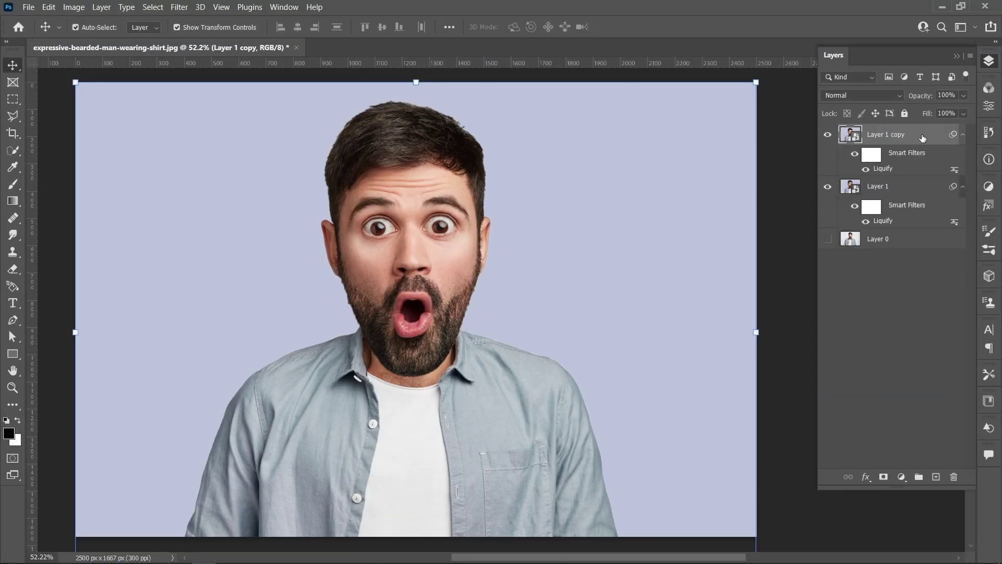
click(828, 136)
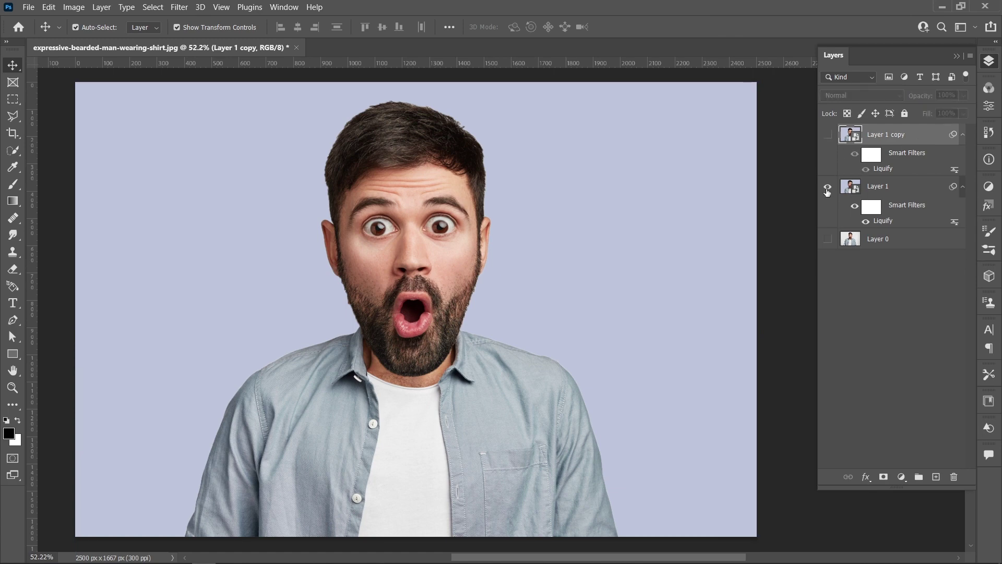
Step: Apply Smart Sharpen to Layer 1 with Amount 300%, Radius 4.0 px, Reduce Noise 0% and Remove set to Gaussian Blur
click(907, 186)
click(180, 7)
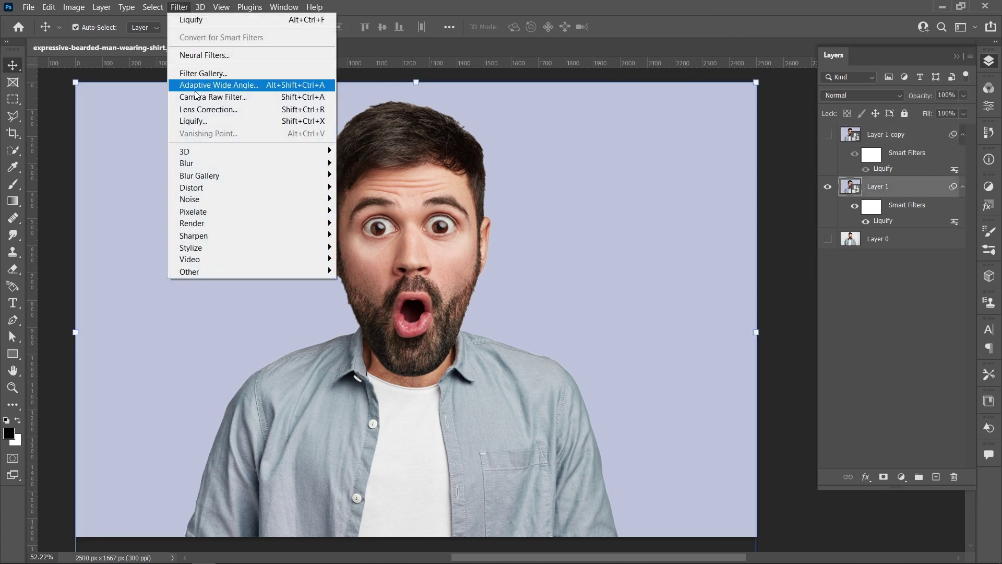
mouse_move(328, 238)
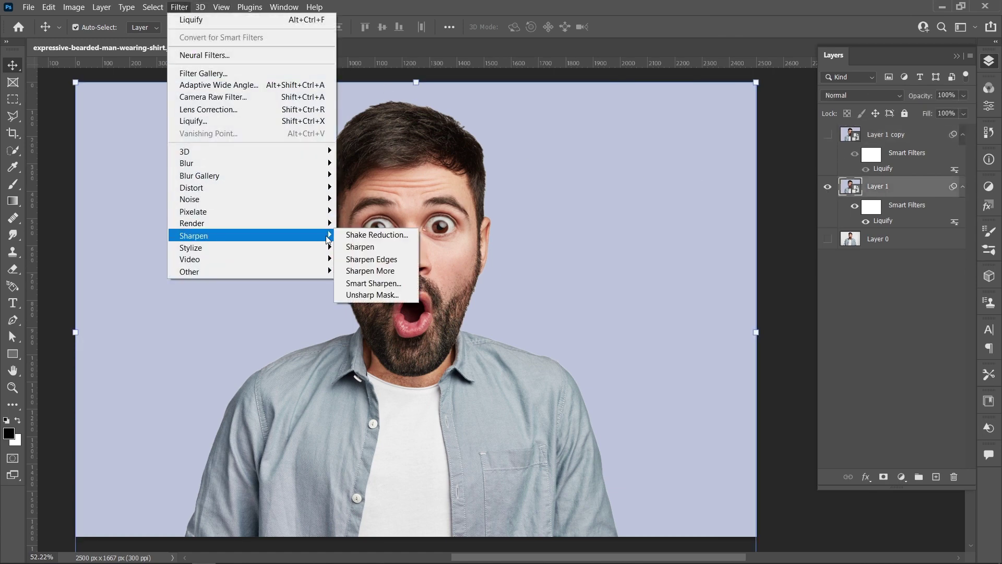
click(395, 283)
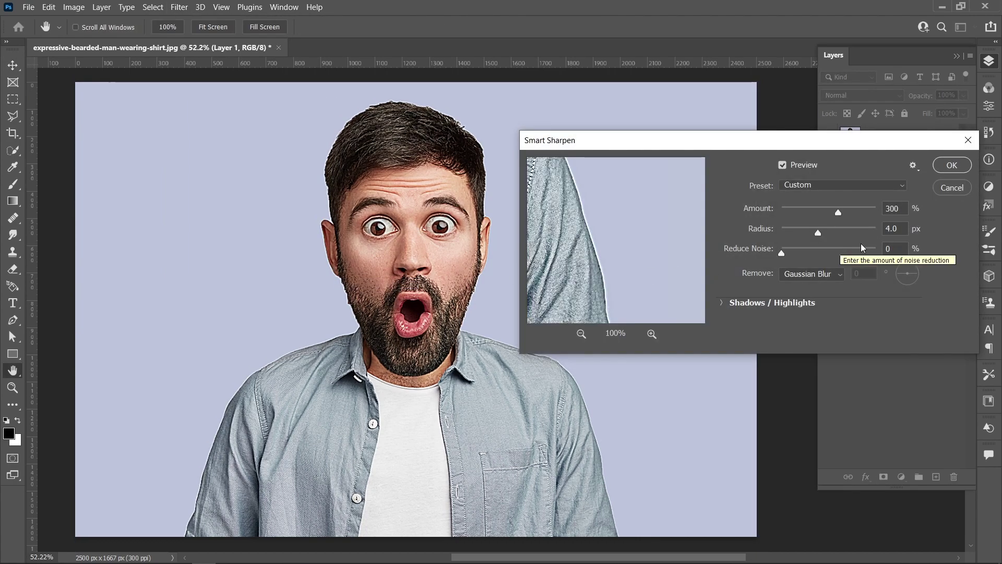
click(946, 166)
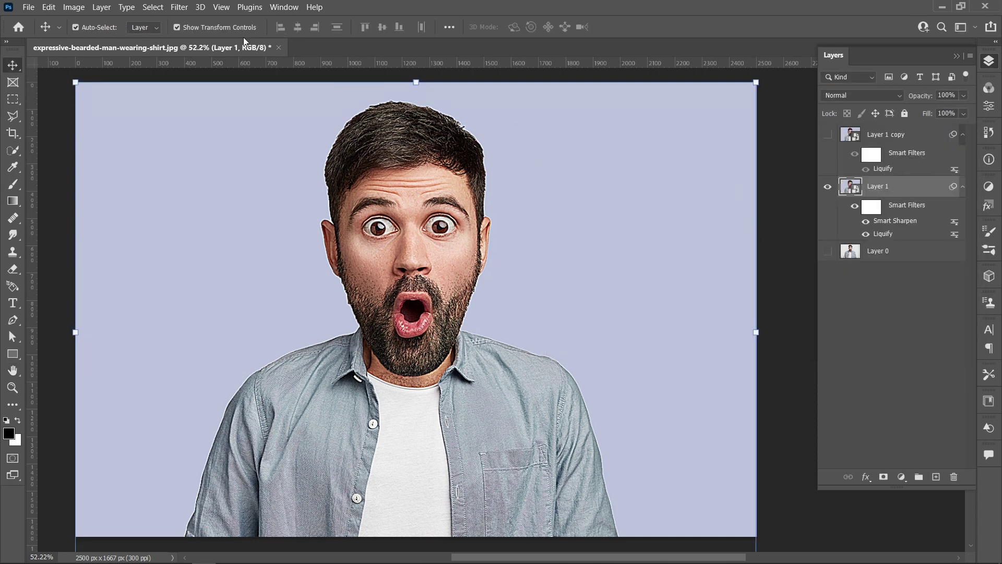
Step: Apply the Oil Paint filter to Layer 1 with Stylization 4, Cleanliness 4, Scale 2 and Bristle Detail 0
click(179, 7)
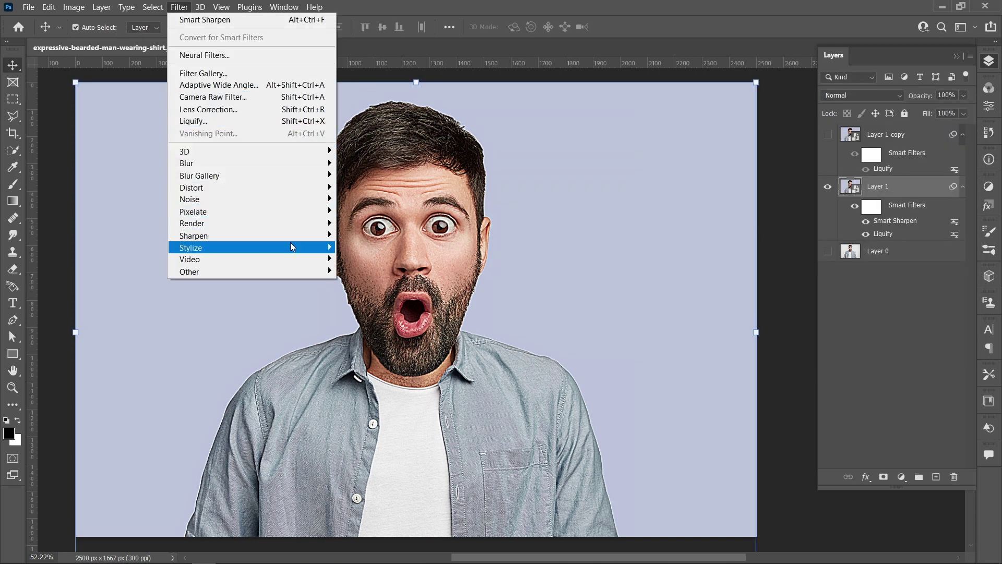
mouse_move(290, 246)
click(377, 294)
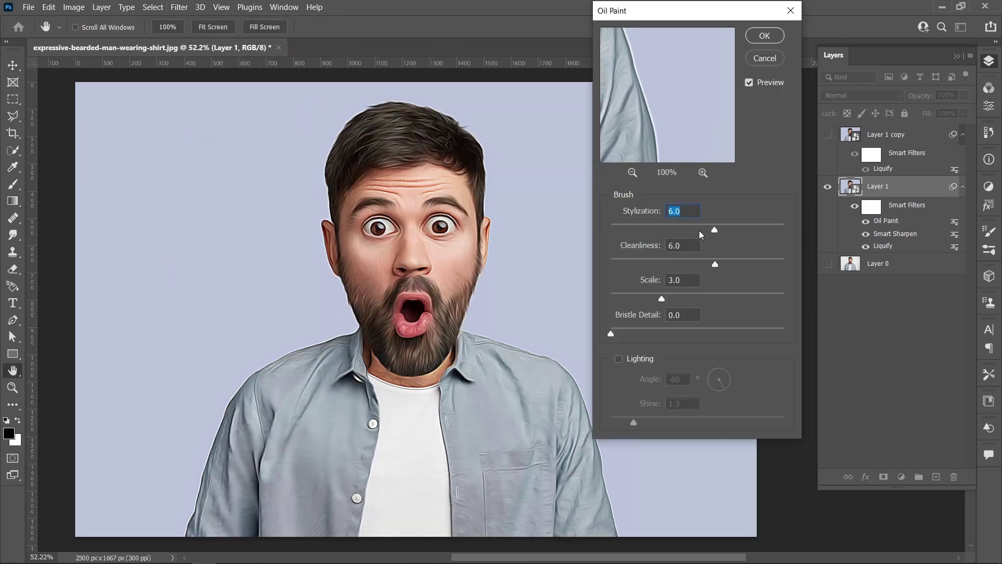
text(4)
key(Tab)
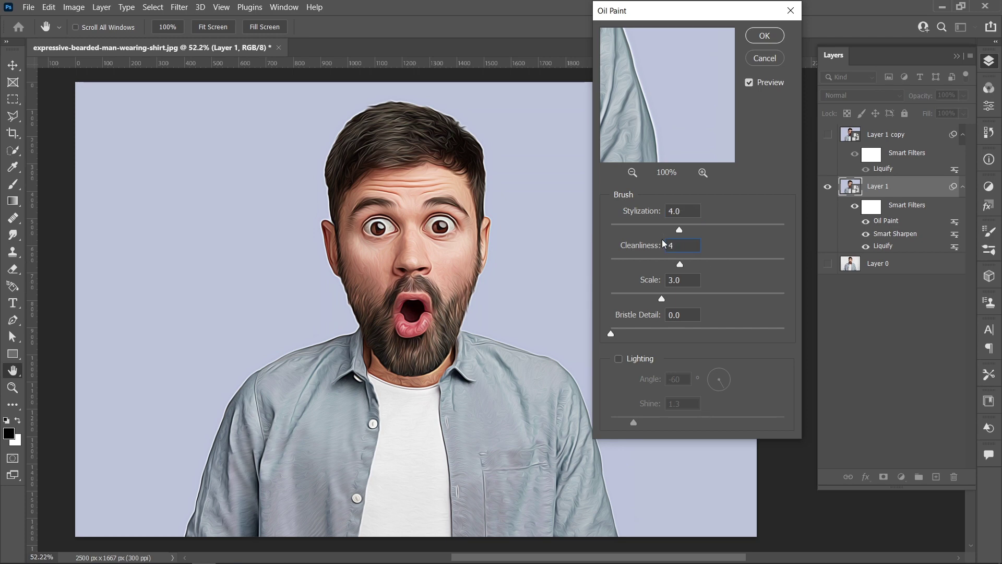
drag(687, 279, 669, 280)
text(2)
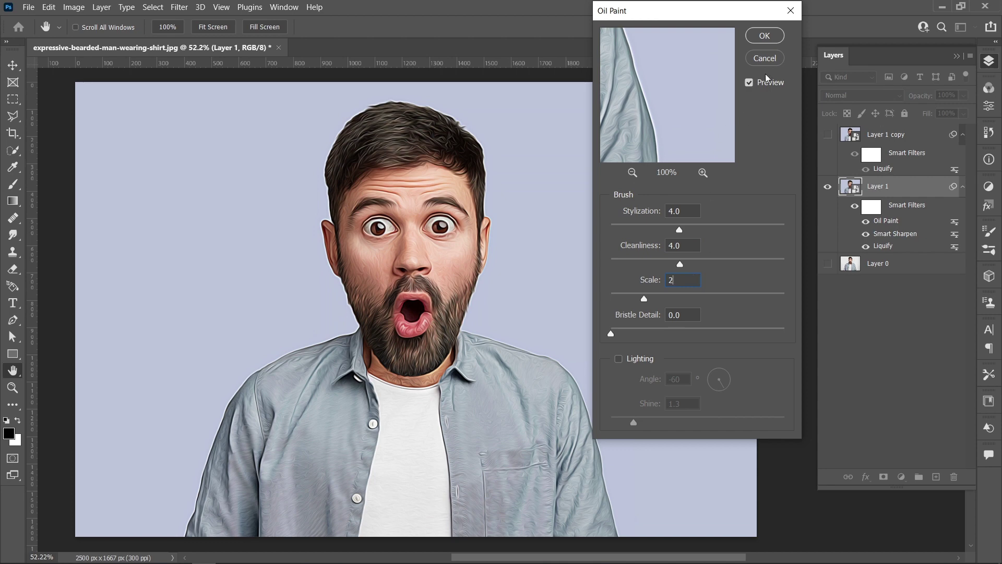
click(769, 37)
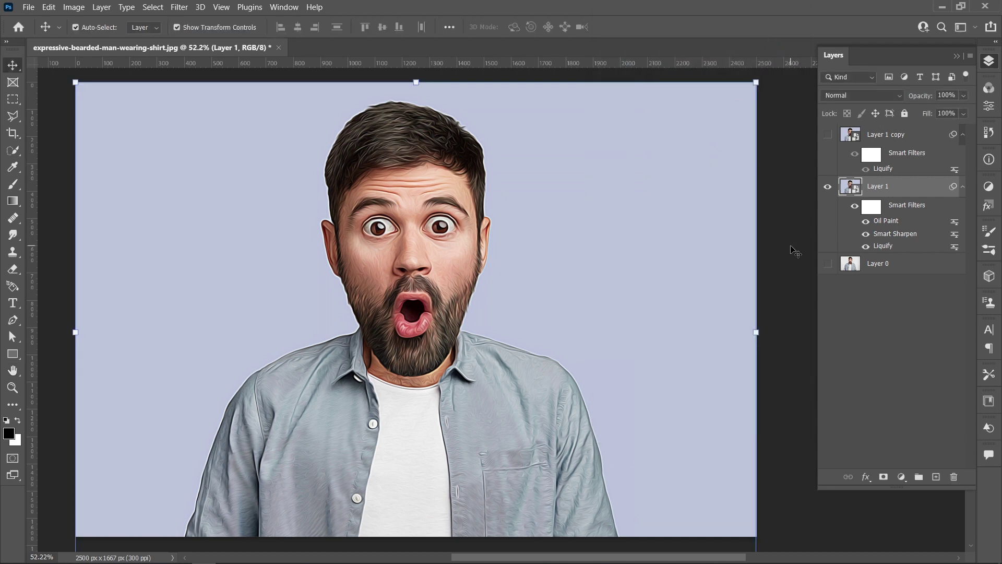
Step: Apply the Poster Edges filter to Layer 1 with Edge Thickness 0, Edge Intensity 0 and Posterization 2
click(179, 7)
click(209, 72)
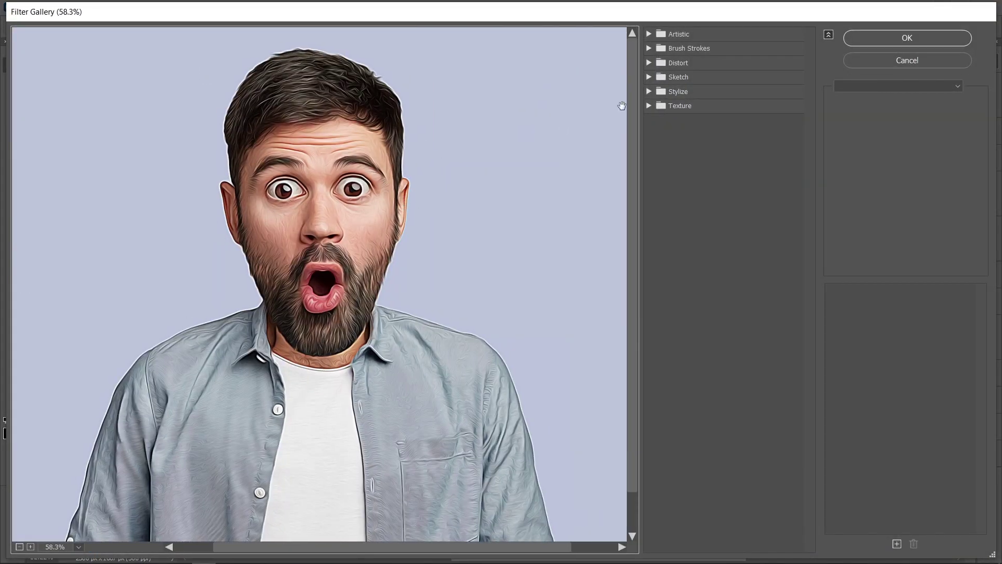
click(650, 34)
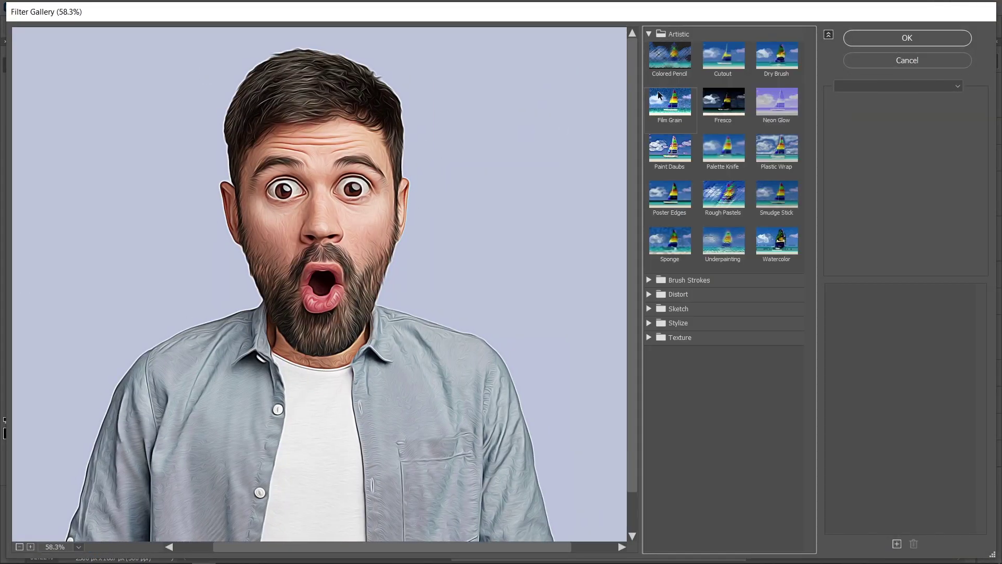
click(674, 204)
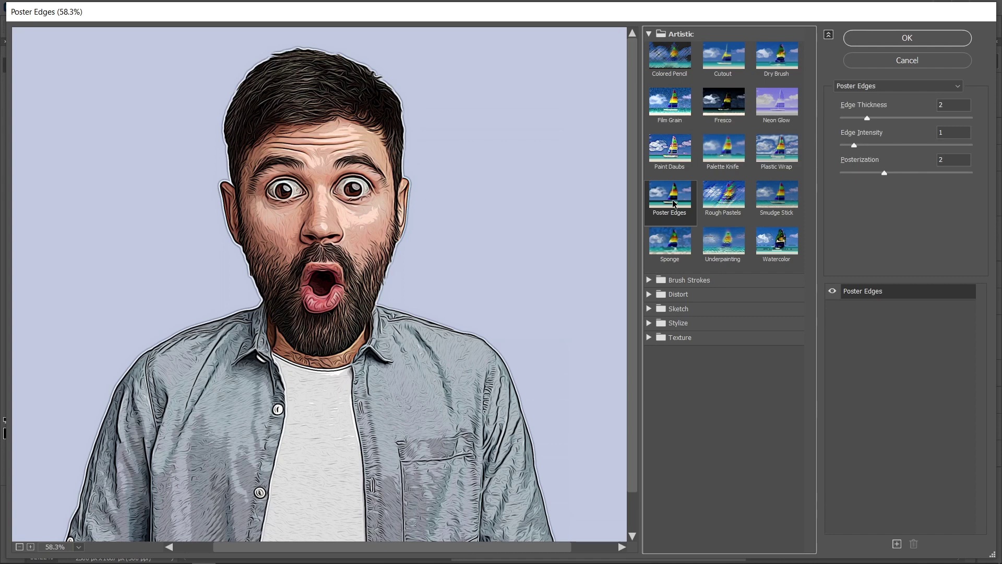
click(938, 106)
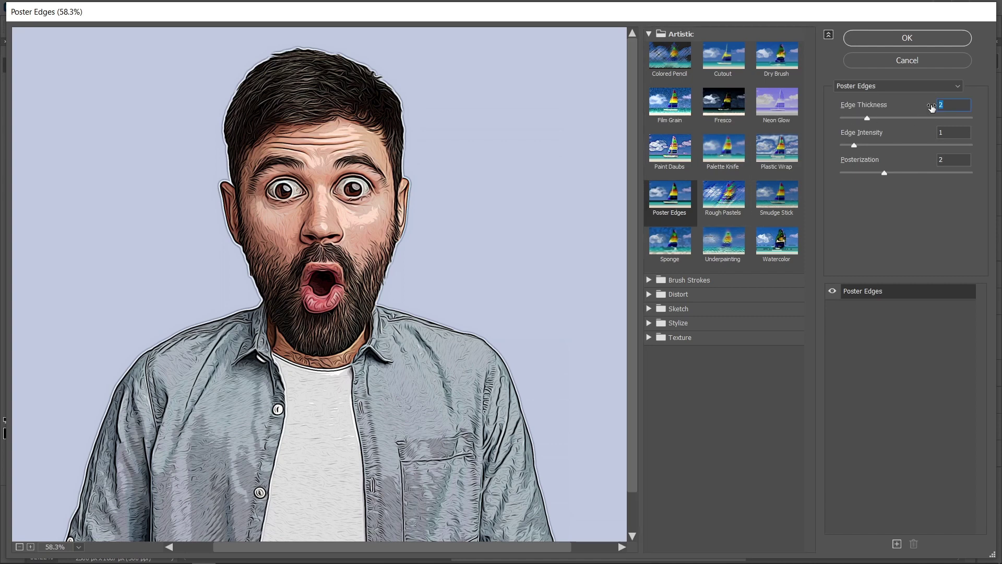
text(00)
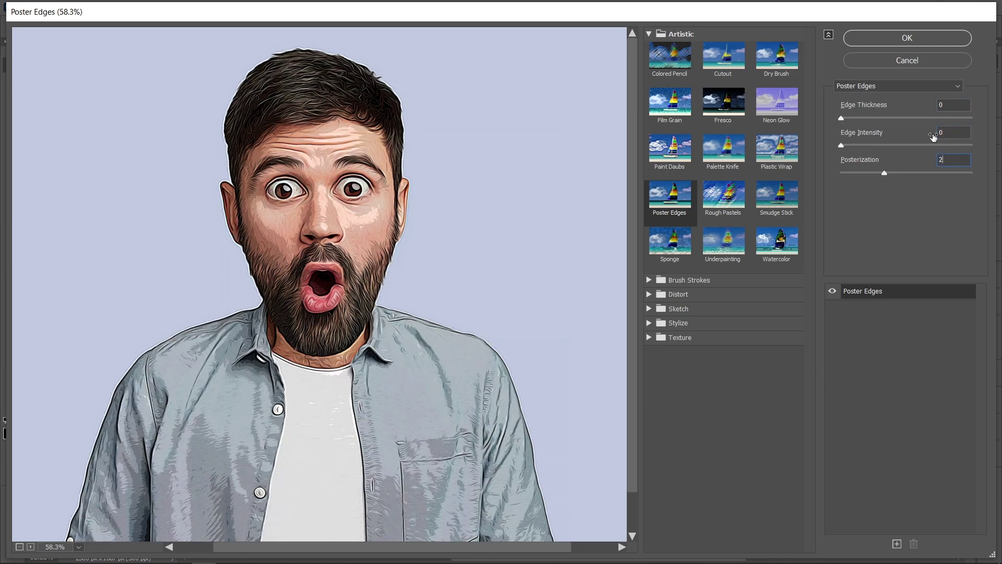
click(911, 38)
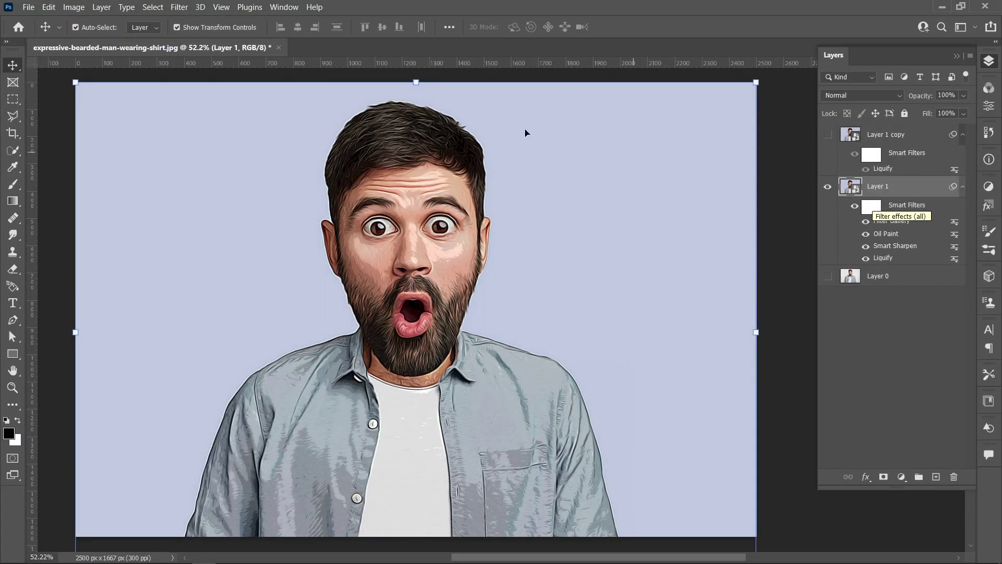
Step: Apply a Surface Blur to Layer 1 with a Radius of 20 pixels and a Threshold of 15 levels
click(179, 7)
mouse_move(238, 164)
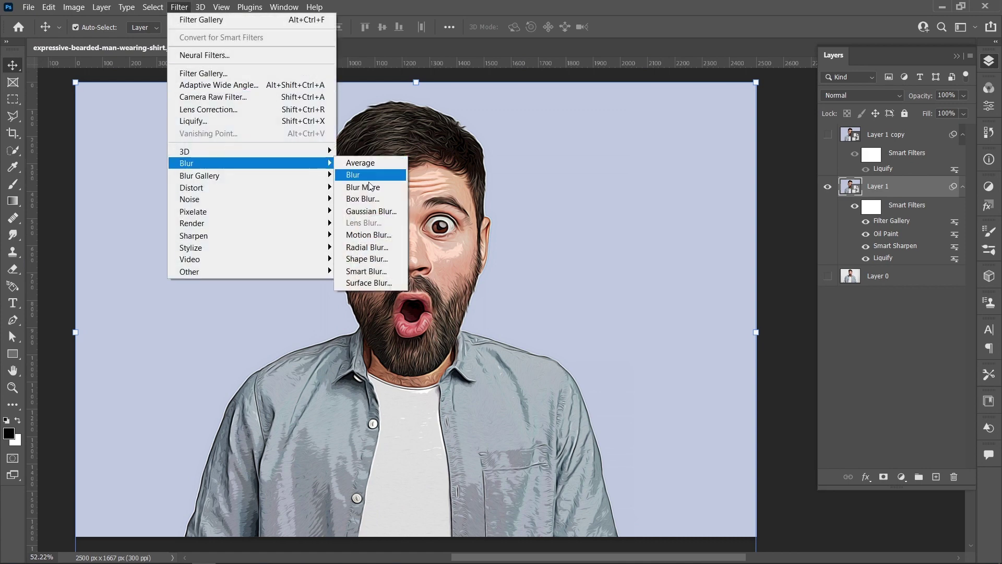
click(397, 283)
drag(468, 100, 655, 87)
double_click(652, 268)
text(20)
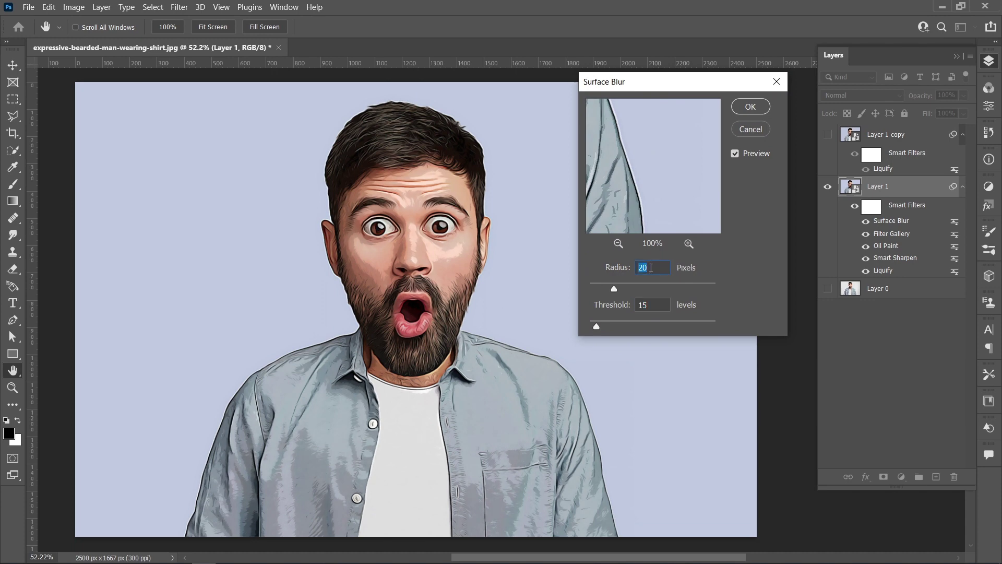
click(745, 107)
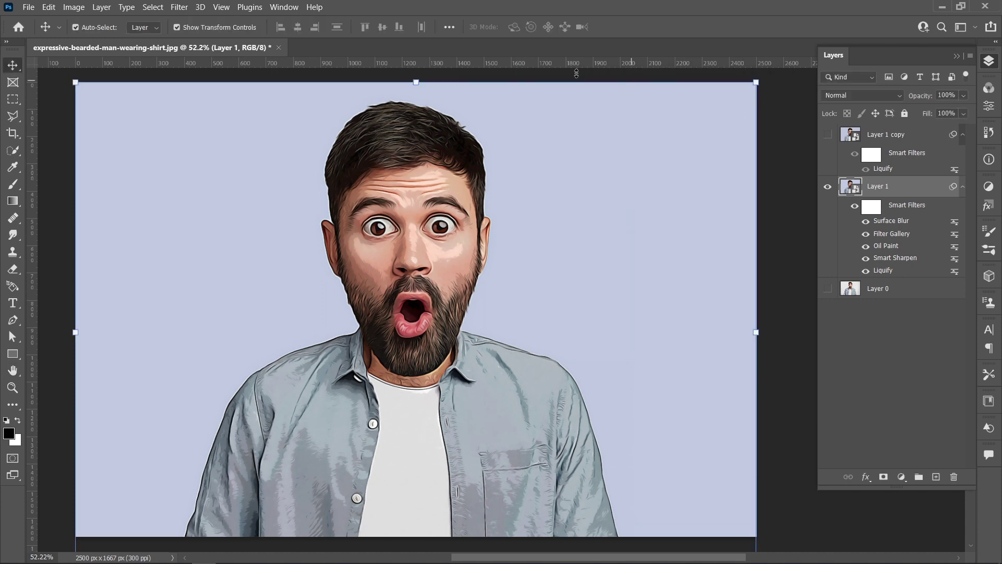
Step: Apply an Unsharp Mask to Layer 1 with Amount 140%, Radius 7.5 pixels and Threshold 25 levels
click(179, 7)
mouse_move(268, 235)
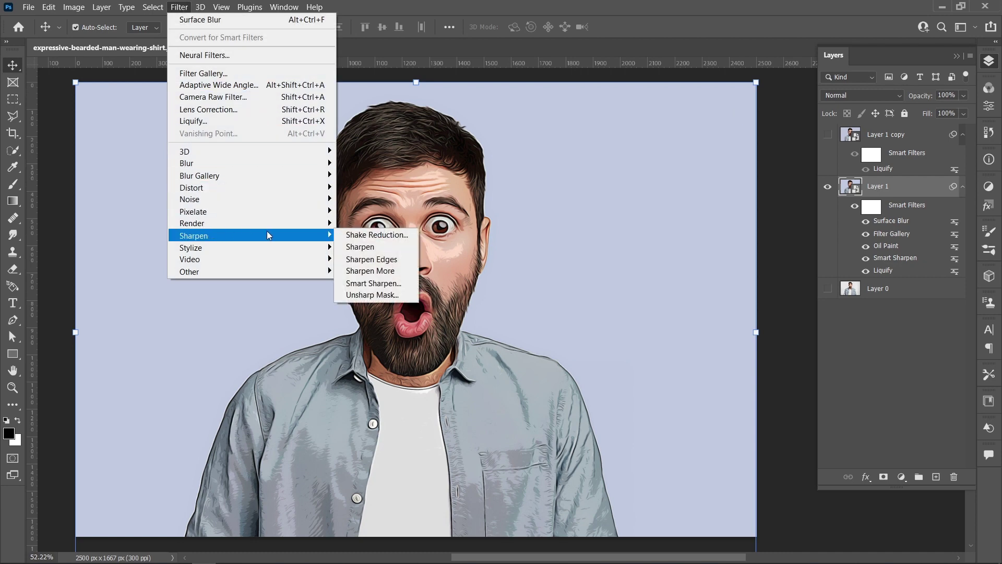
click(397, 294)
drag(489, 90, 651, 88)
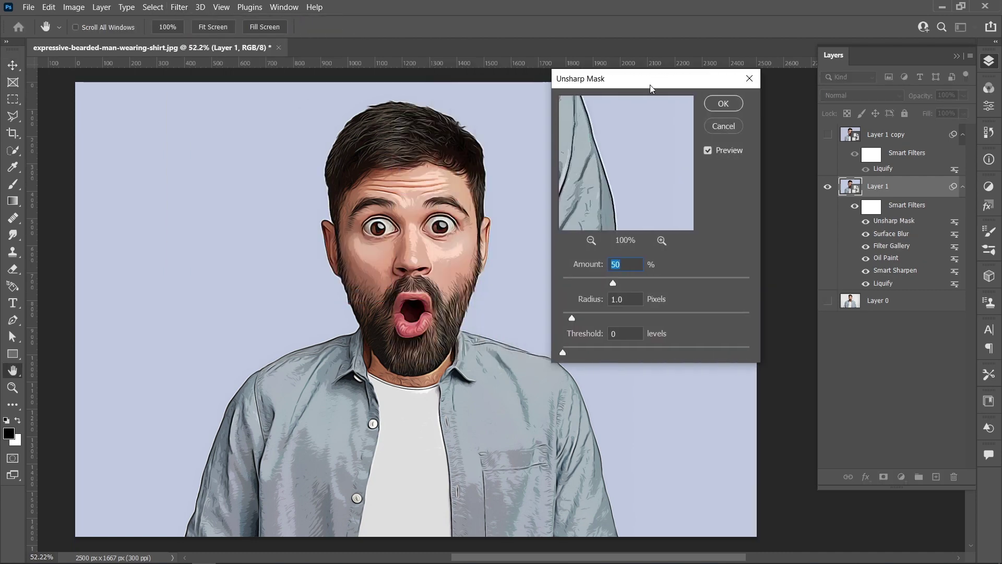
drag(621, 283, 684, 283)
drag(572, 317, 623, 318)
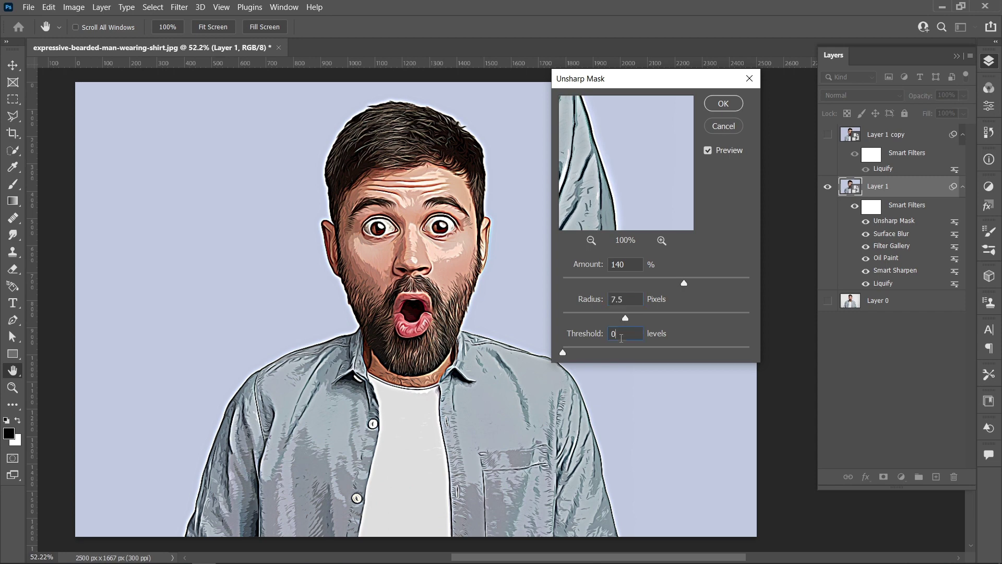
drag(595, 351, 593, 351)
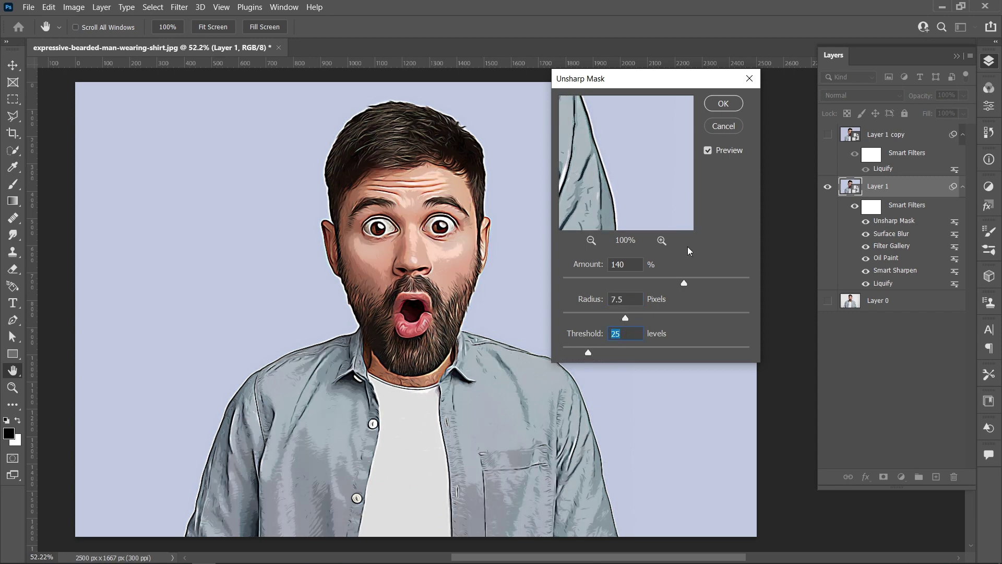
click(723, 103)
Step: Show Layer 1 copy and blend it in Overlay mode at 55% opacity
click(828, 135)
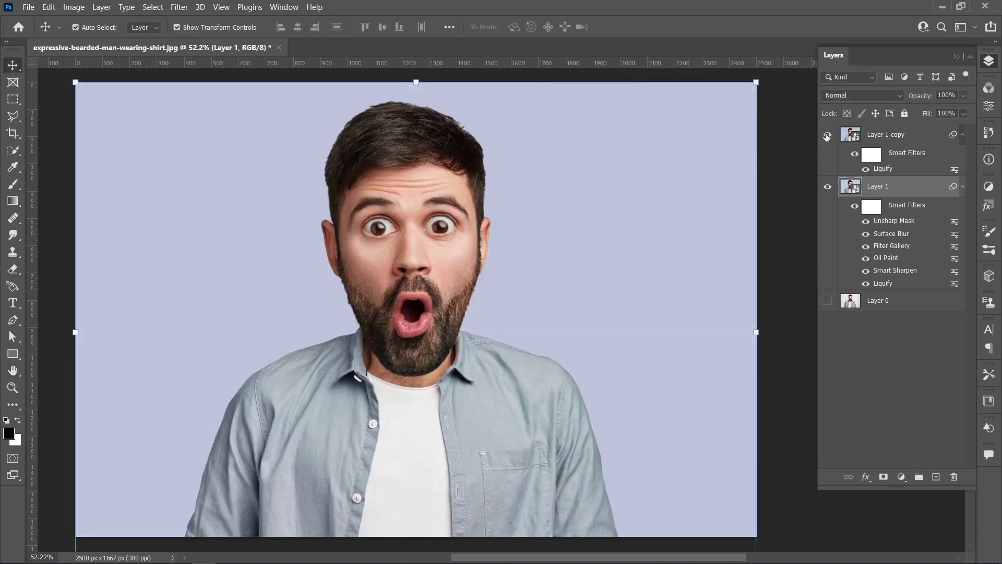
click(908, 135)
click(885, 95)
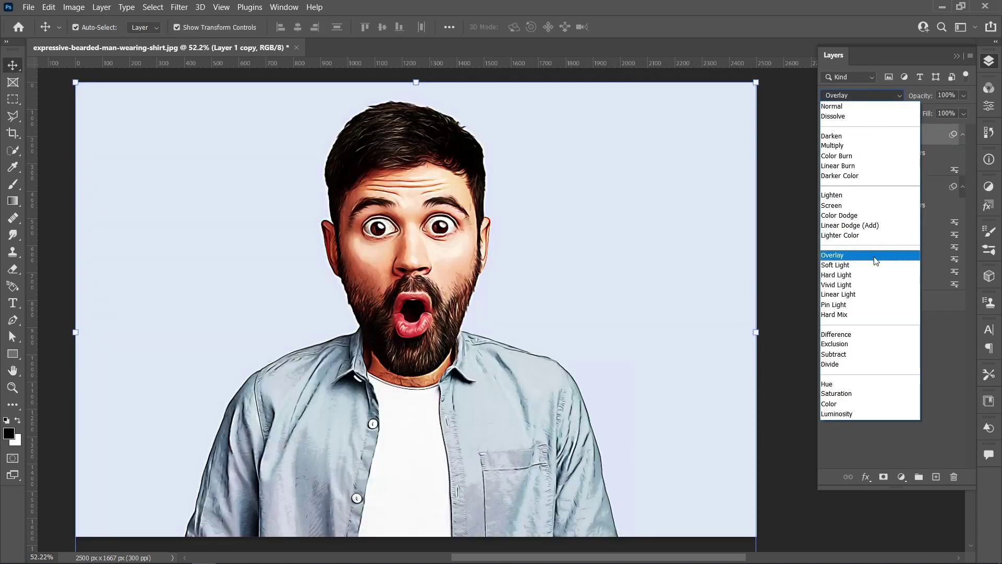
click(876, 259)
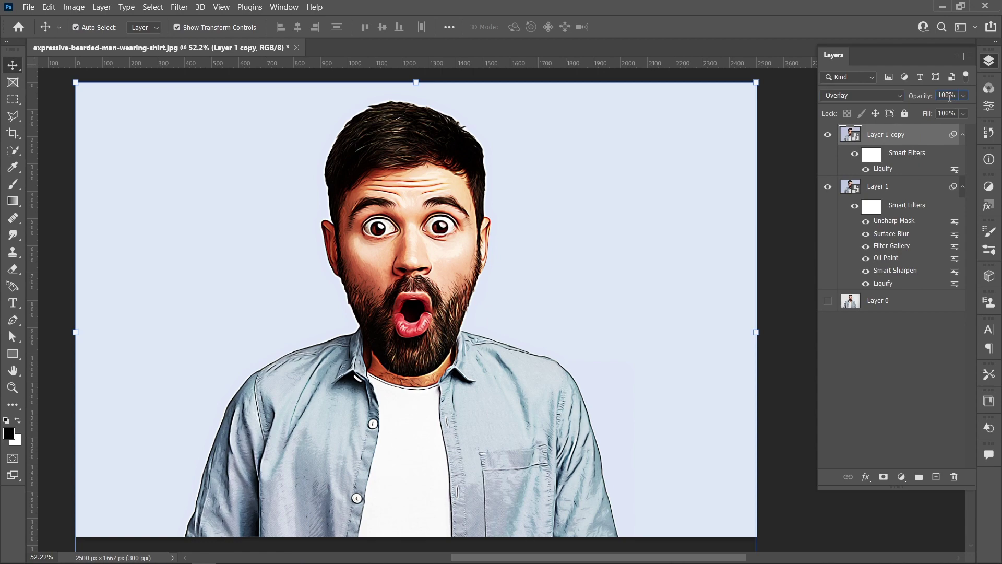
double_click(950, 97)
text(55)
key(Return)
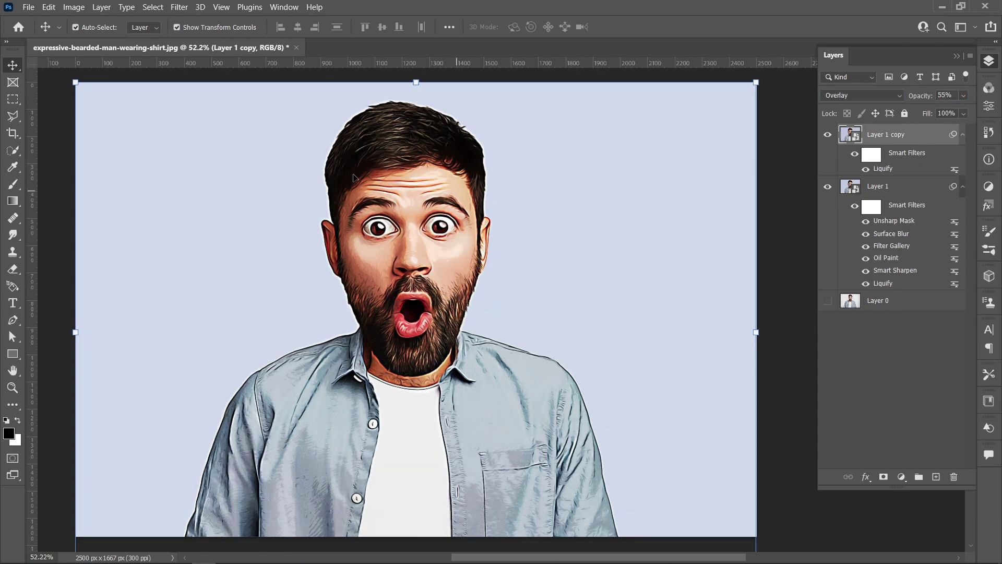
Step: Apply the Poster Edges filter to Layer 1 copy with Edge Thickness 4, Edge Intensity 3 and Posterization 4
click(179, 7)
click(224, 71)
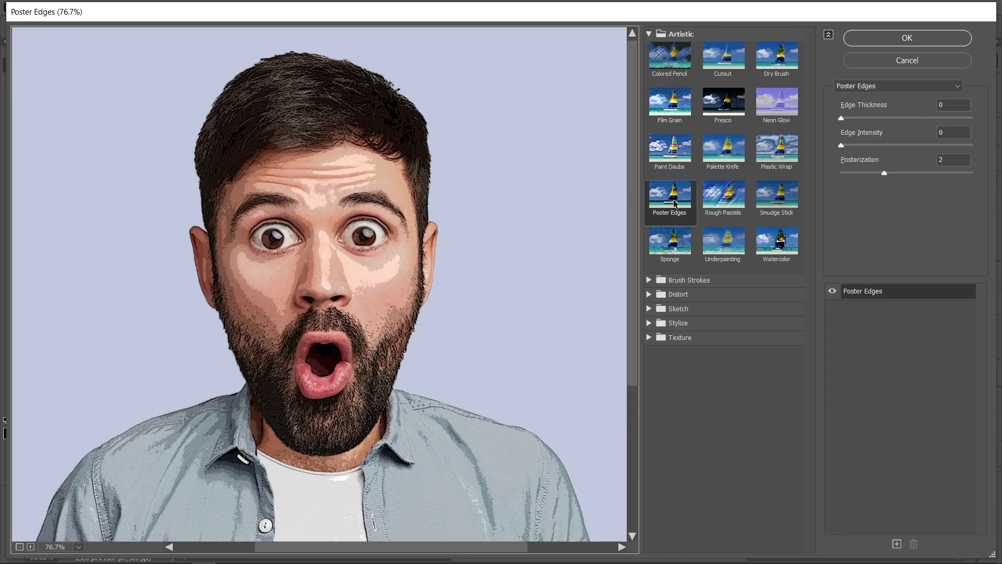
click(931, 112)
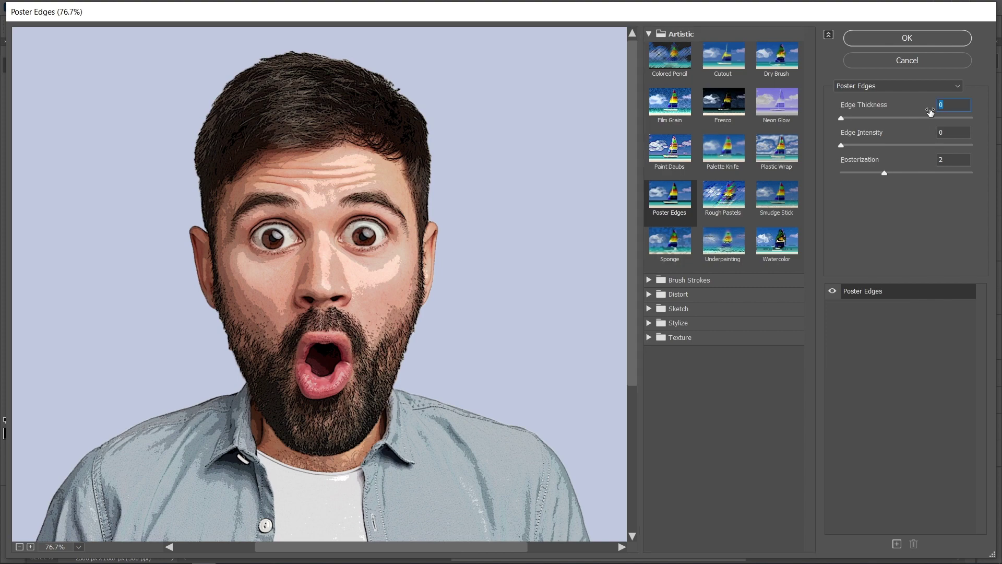
text(4)
click(938, 136)
text(3)
click(938, 160)
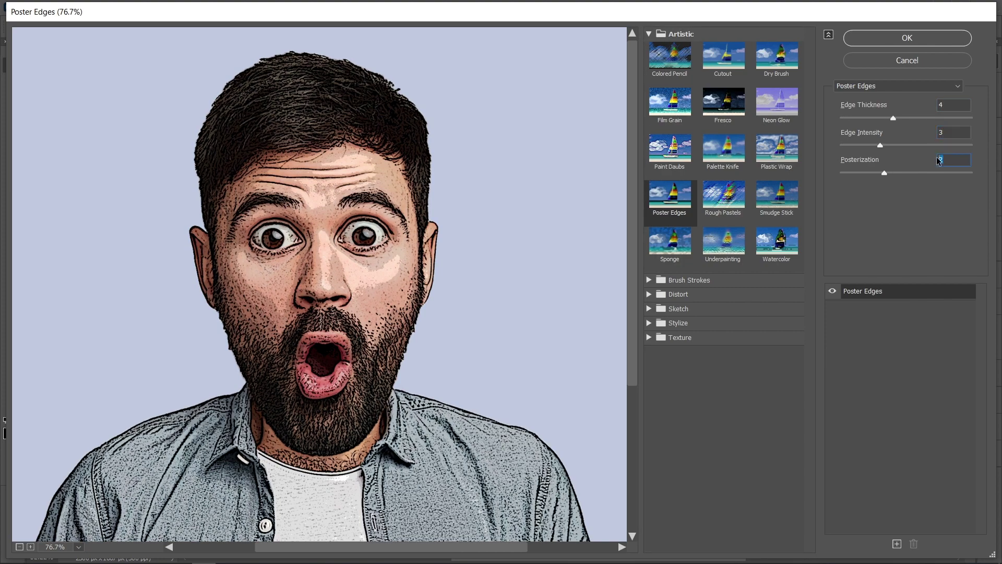
text(4)
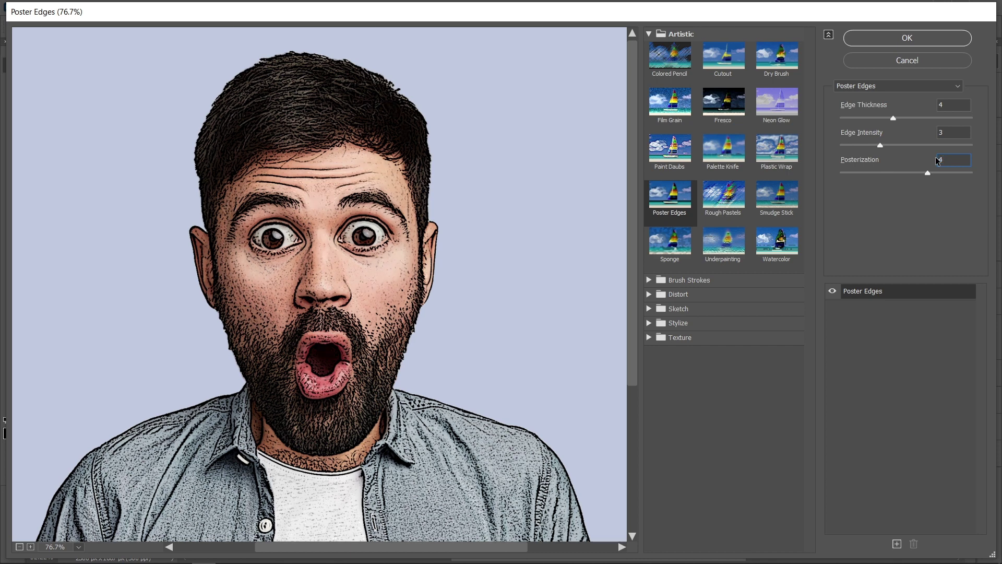
click(959, 133)
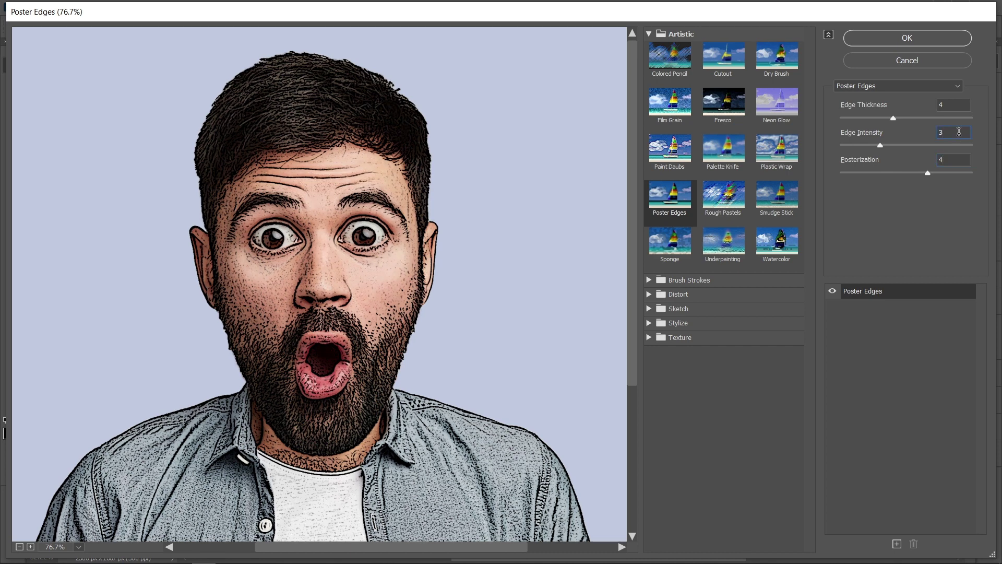
click(928, 34)
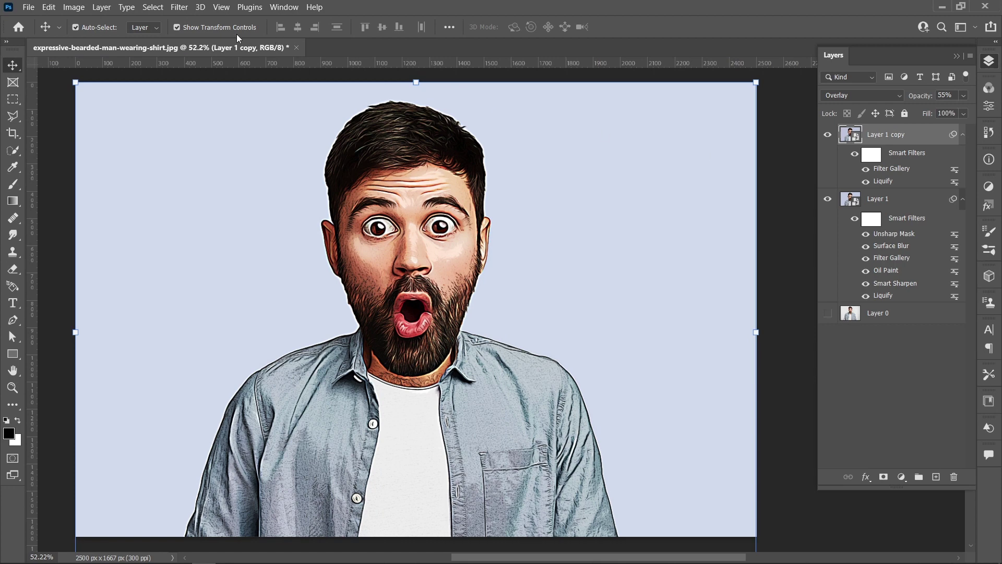
Step: Add an Oil Paint filter to Layer 1 copy and set its Stylization to 10
click(179, 7)
mouse_move(282, 248)
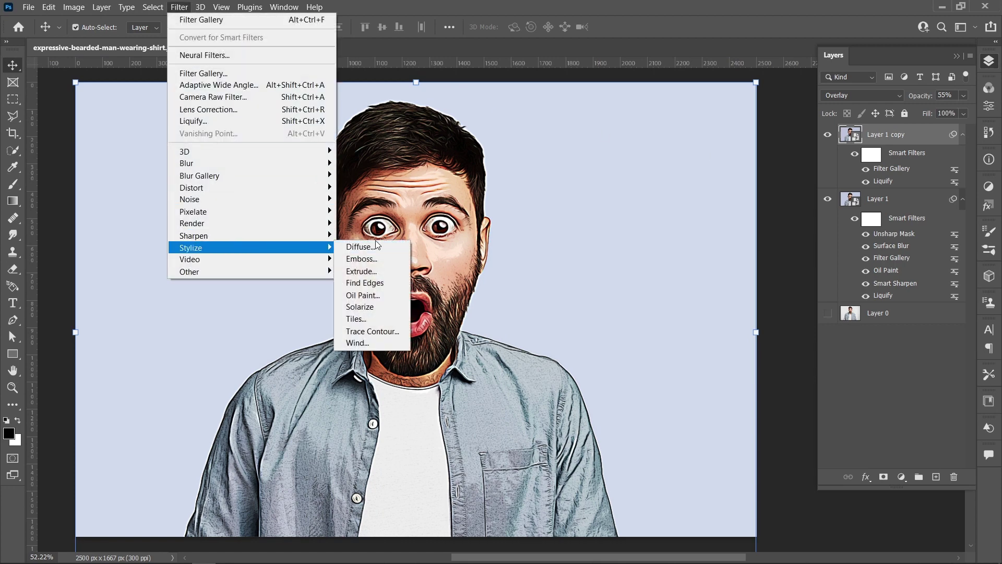
click(363, 296)
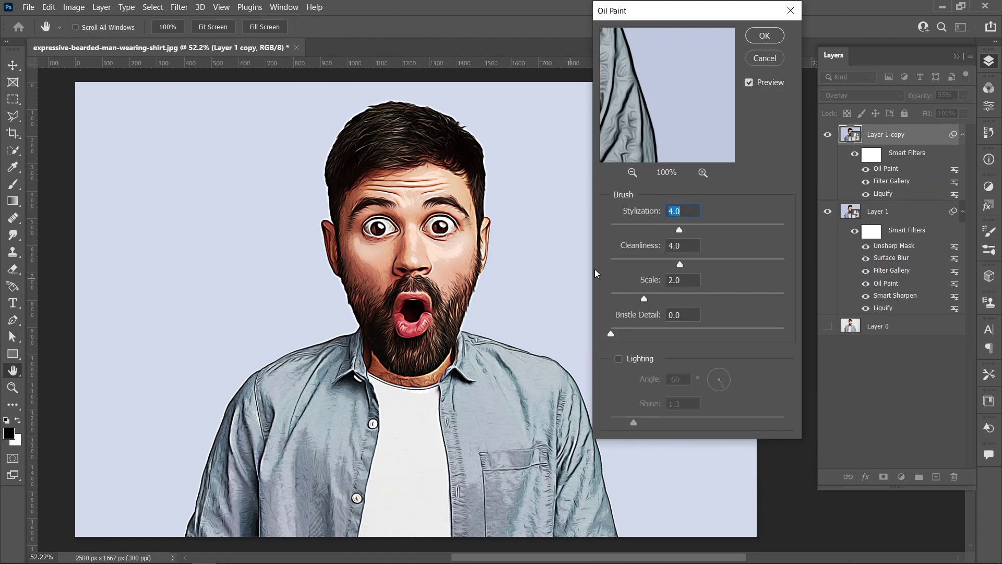
key(Up)
key(Up)
key(Up)
key(Up)
key(Up)
key(Up)
key(Up)
key(Up)
key(Up)
key(Up)
key(Up)
key(Up)
key(Up)
key(Up)
key(Up)
key(Up)
key(Up)
key(Up)
key(Up)
key(Up)
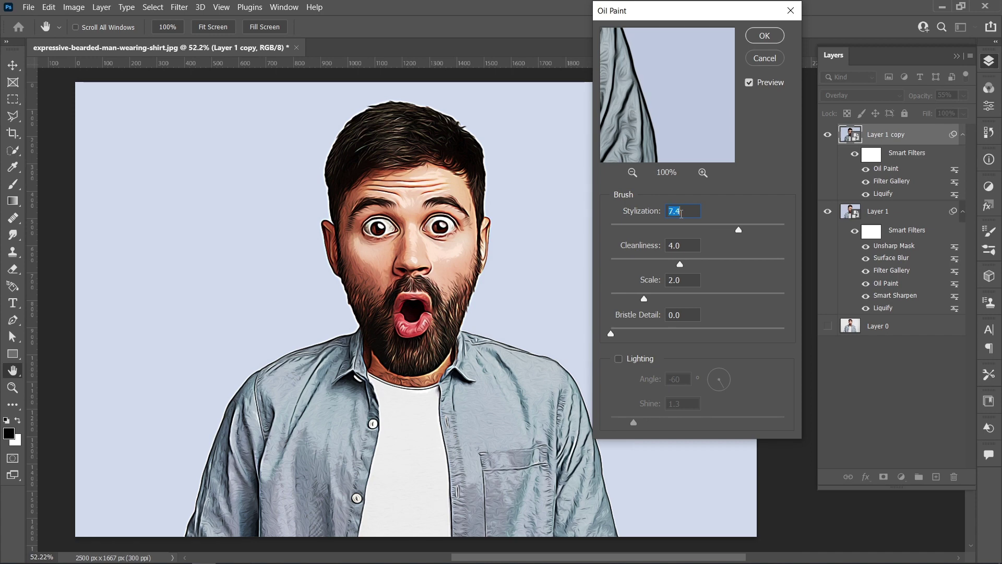
key(Up)
key(Up)
key(Up)
key(Up)
key(Up)
key(Up)
key(Up)
key(Up)
key(Up)
key(Up)
key(Up)
key(Up)
key(Up)
key(Up)
key(Up)
key(Up)
key(Up)
key(Up)
key(Up)
key(Up)
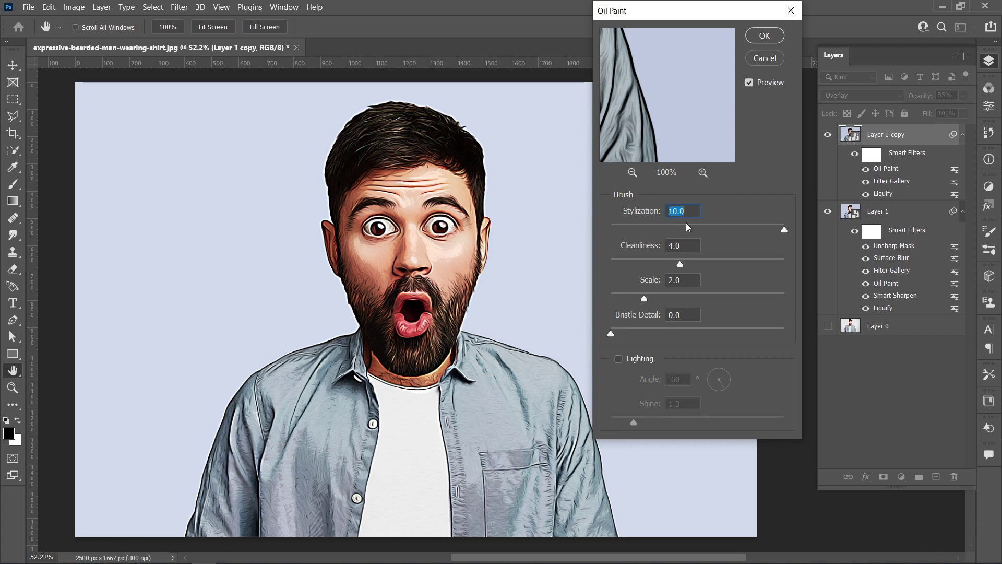
Step: Set the Oil Paint Cleanliness to 4.5 and Scale to 2.5, and apply the filter to Layer 1 copy
click(687, 246)
key(Up)
key(Up)
click(685, 280)
key(Up)
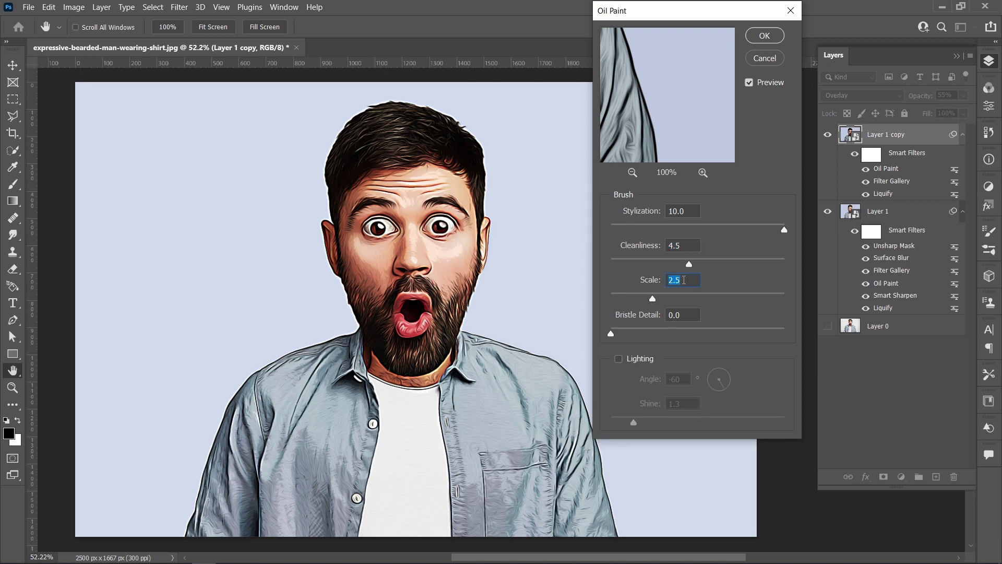
click(760, 38)
click(791, 201)
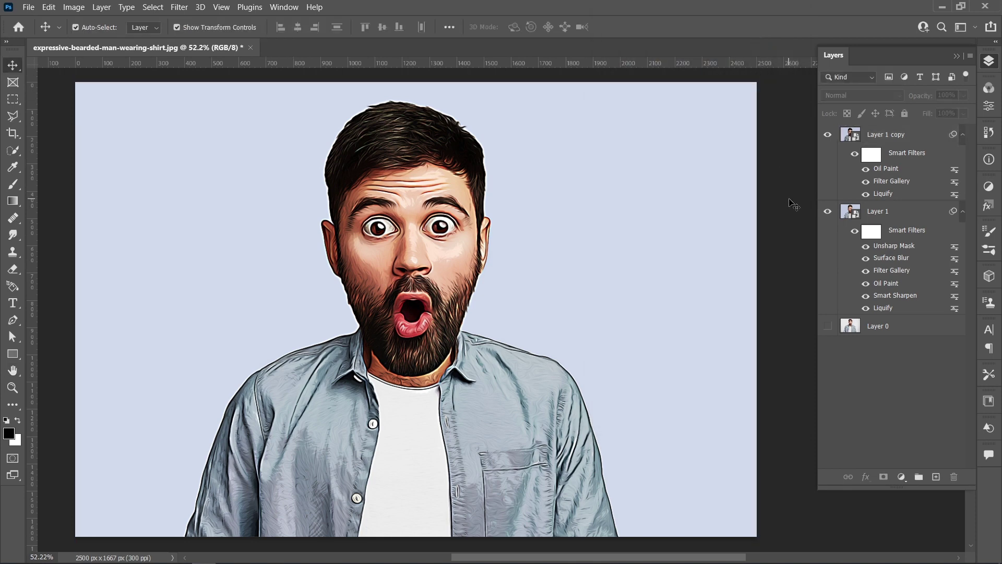
Step: Duplicate Layer 1 copy and blend the duplicate in Soft Light mode at 35% opacity
click(923, 137)
key(ctrl+j)
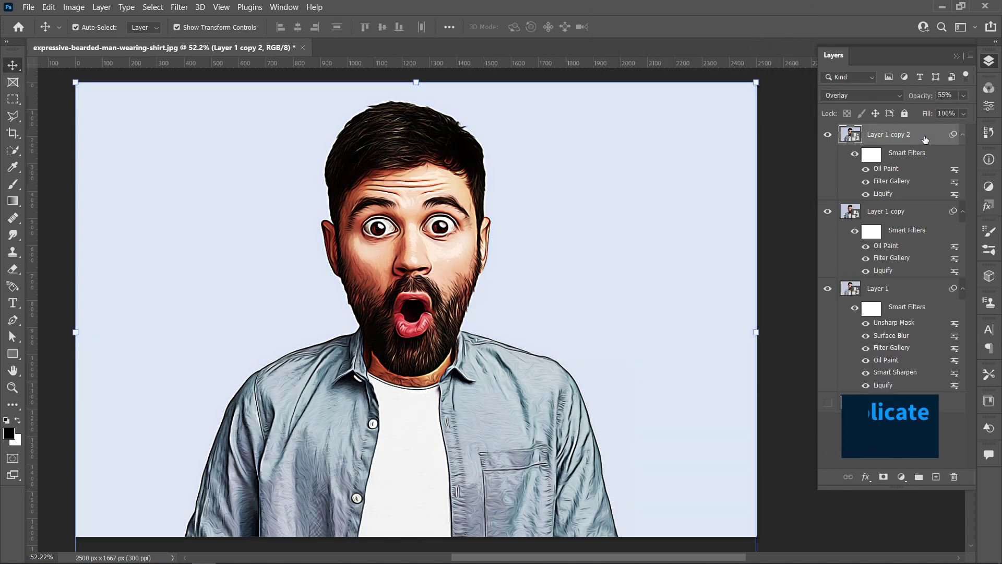
click(883, 100)
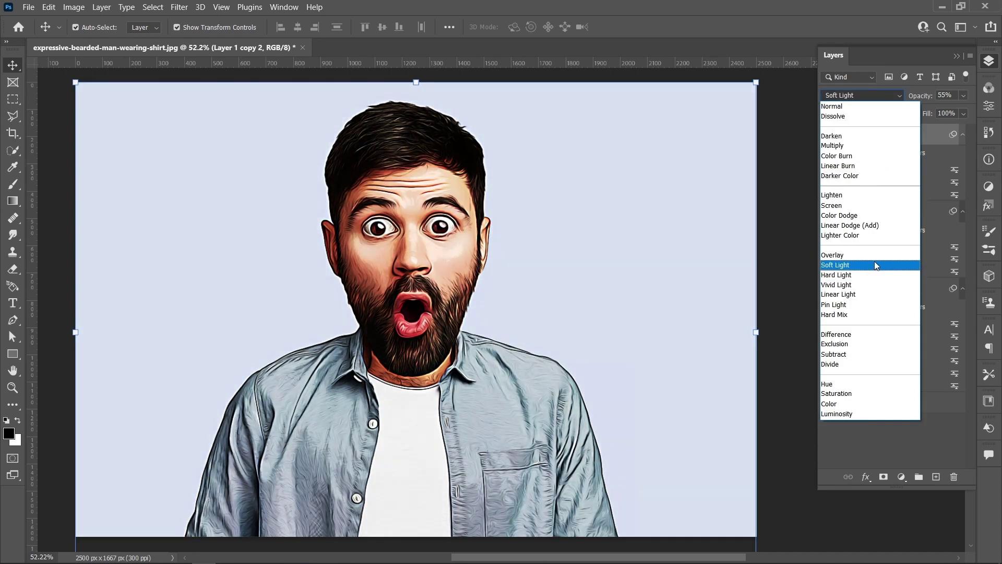
click(875, 261)
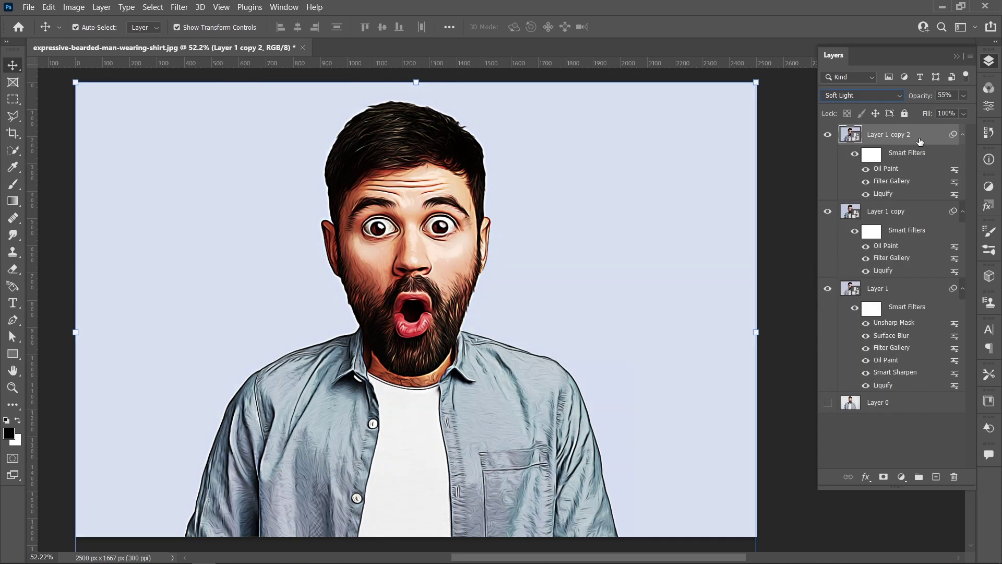
click(935, 95)
text(35)
Step: Edit the Poster Edges filter on Layer 1 copy 2, setting Edge Intensity to 7 and Posterization to 6
double_click(904, 183)
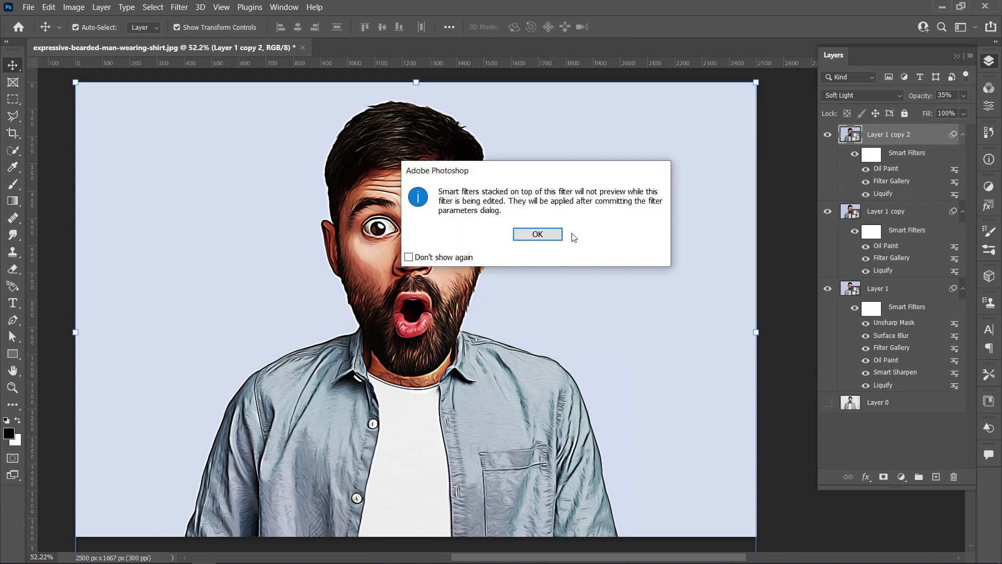
click(543, 235)
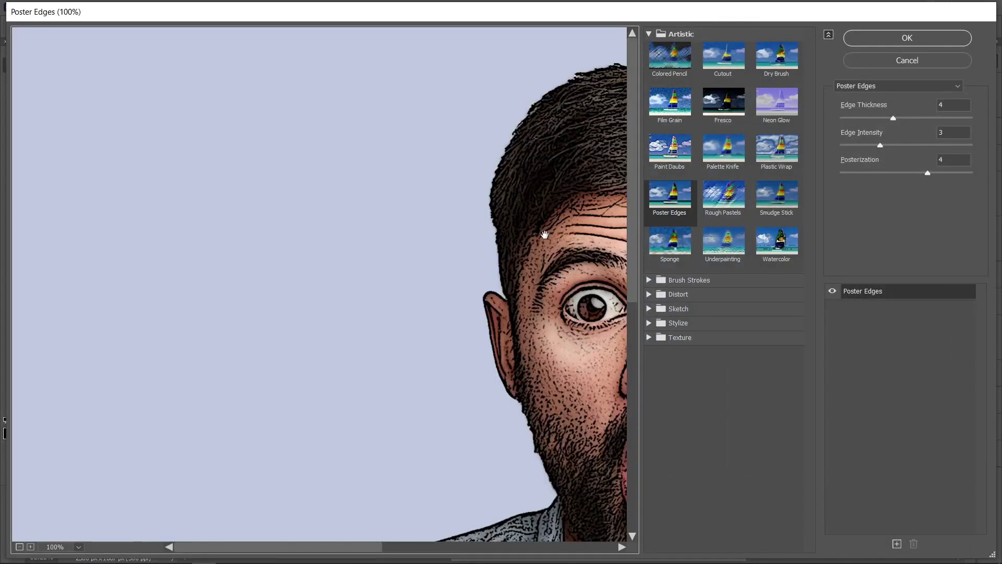
drag(544, 233, 241, 188)
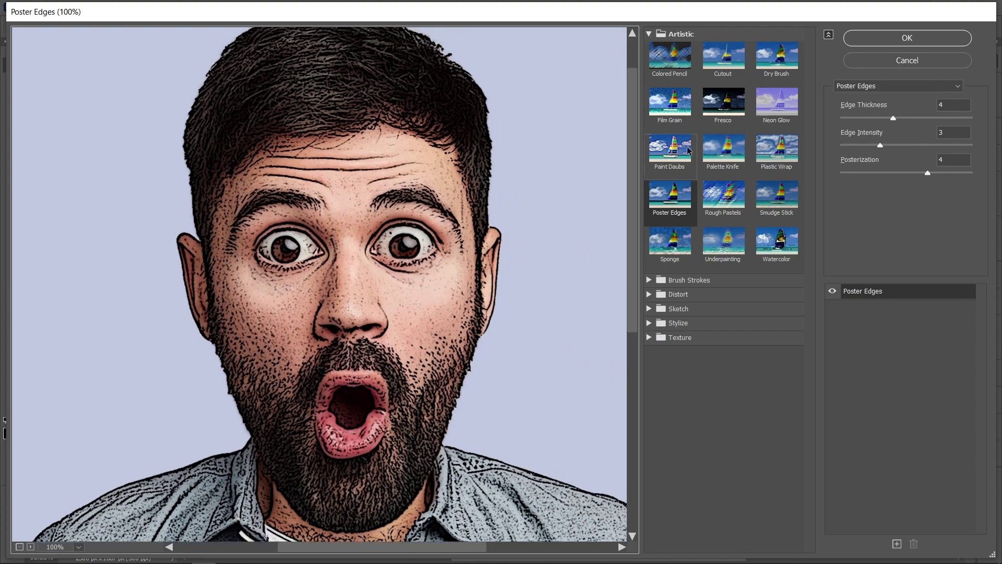
click(950, 104)
key(Tab)
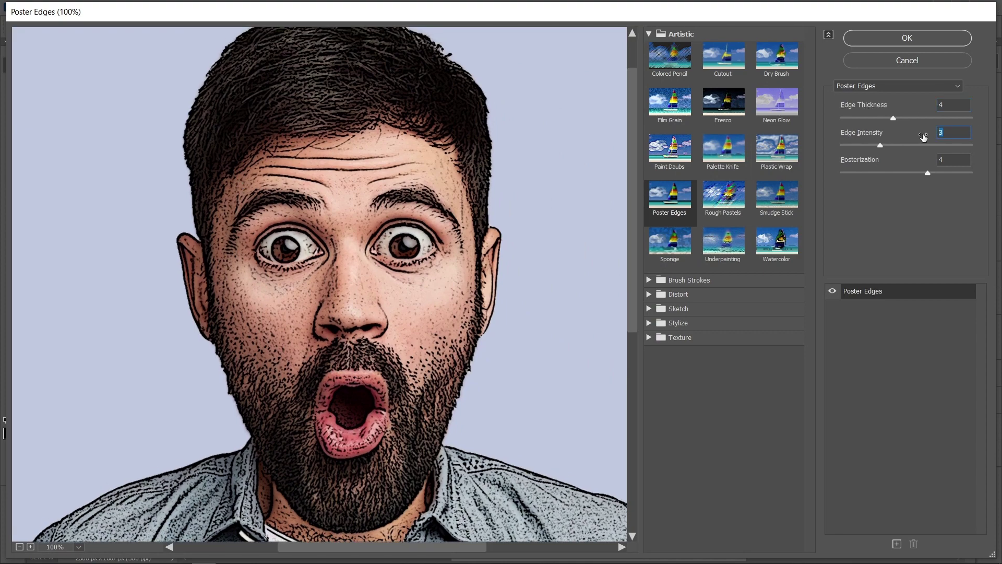
text(7)
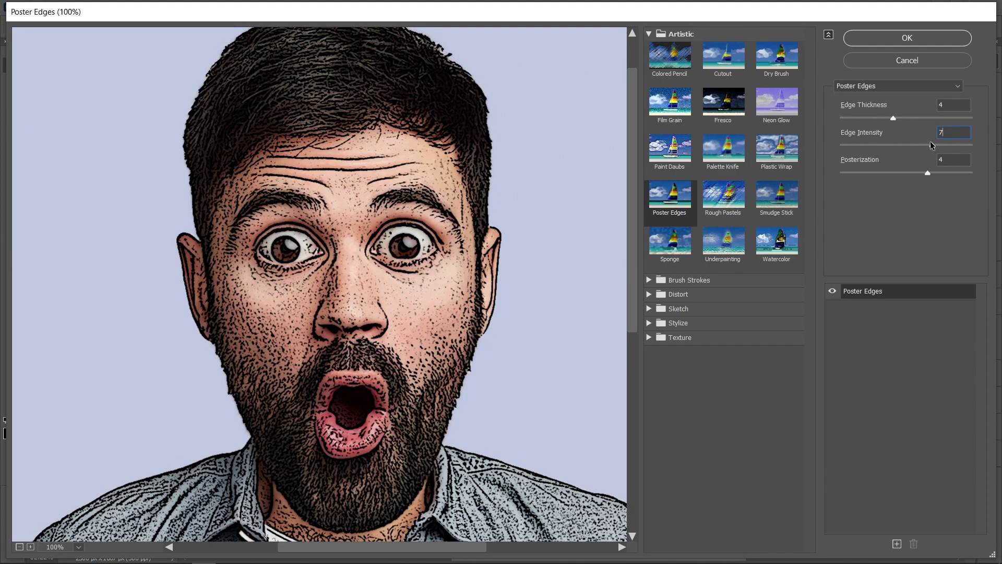
key(Tab)
text(6)
click(916, 38)
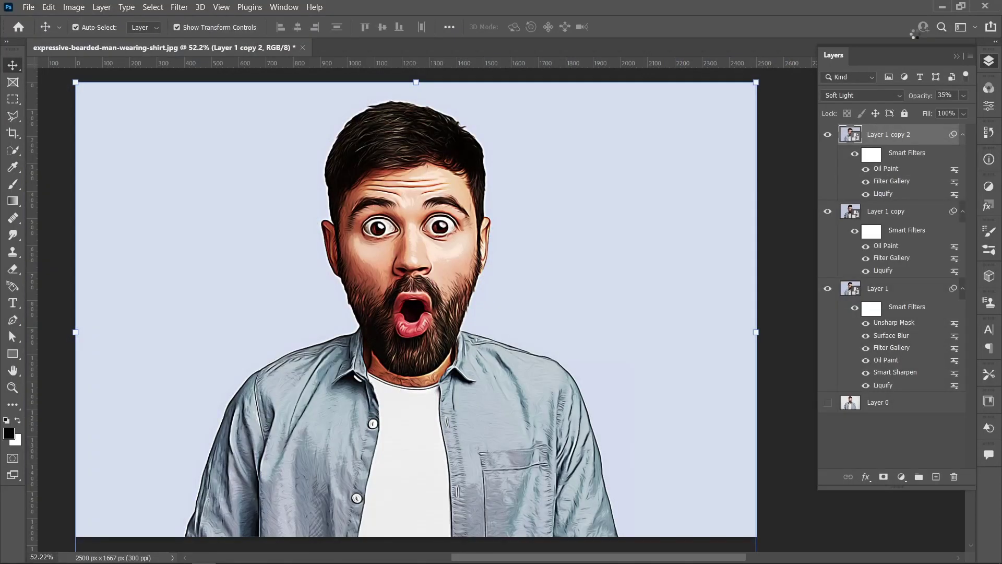
Step: Edit the Oil Paint filter on Layer 1 copy 2, setting Stylization to 5, Cleanliness to 2.5 and Scale to its minimum
double_click(899, 171)
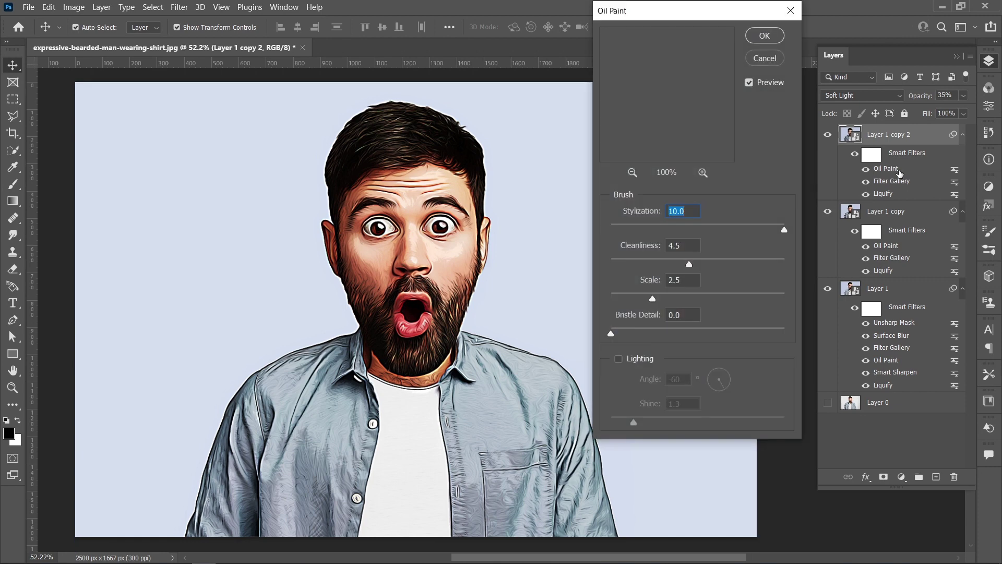
click(686, 229)
drag(689, 264, 654, 264)
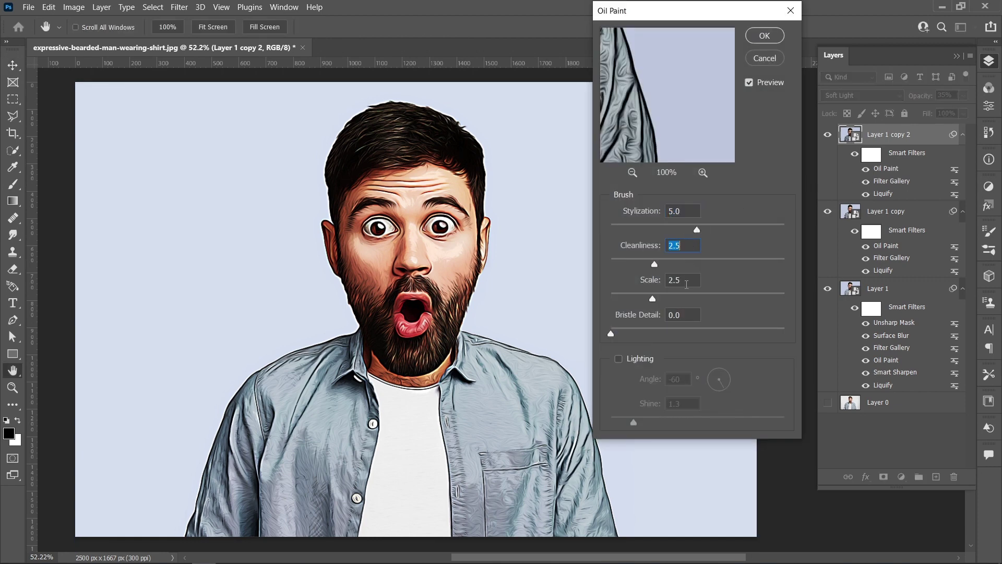
drag(652, 299, 611, 298)
click(765, 36)
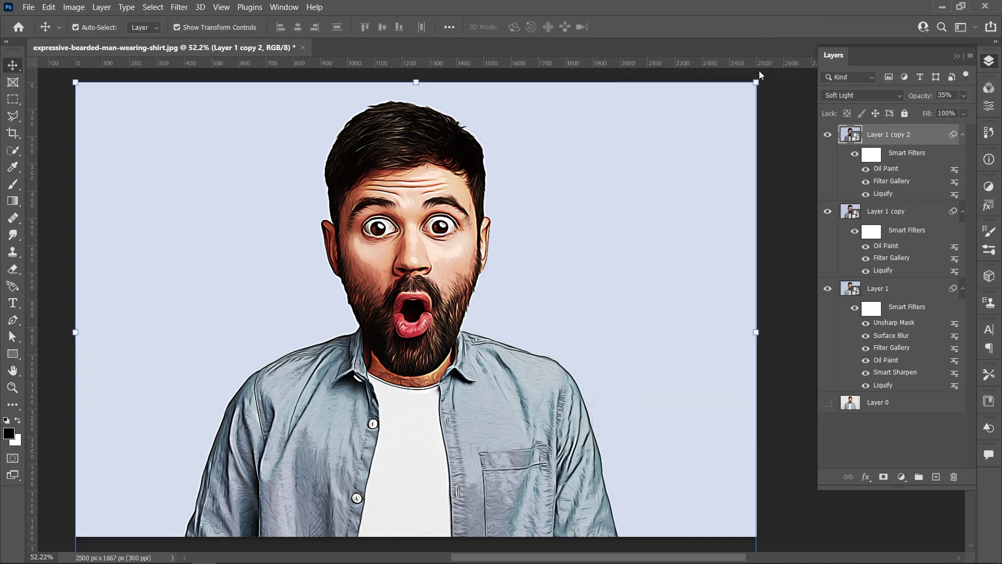
Step: Stamp all visible layers into a new layer on top and convert it to a smart object
key(ctrl+alt+shift+e)
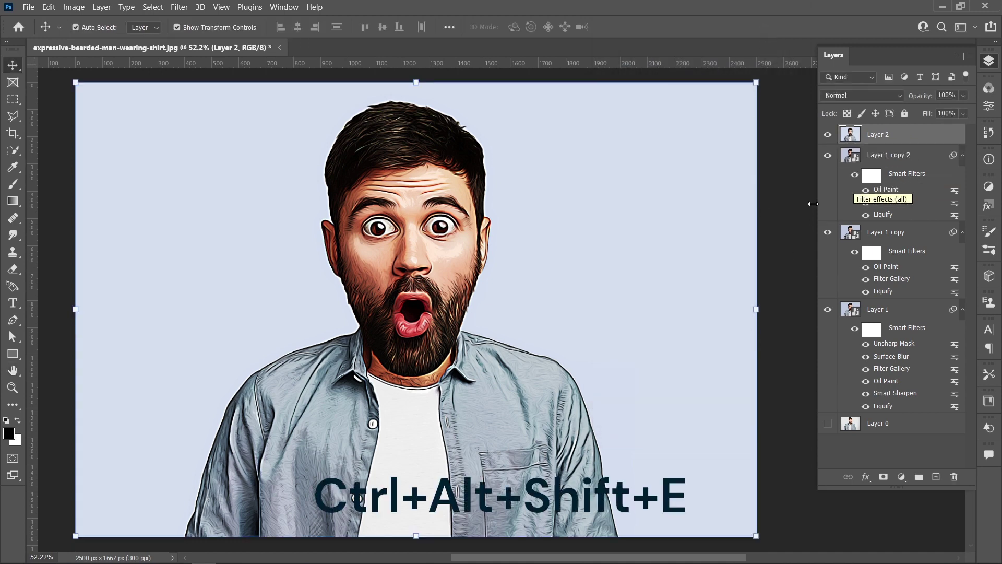
right_click(902, 136)
click(828, 196)
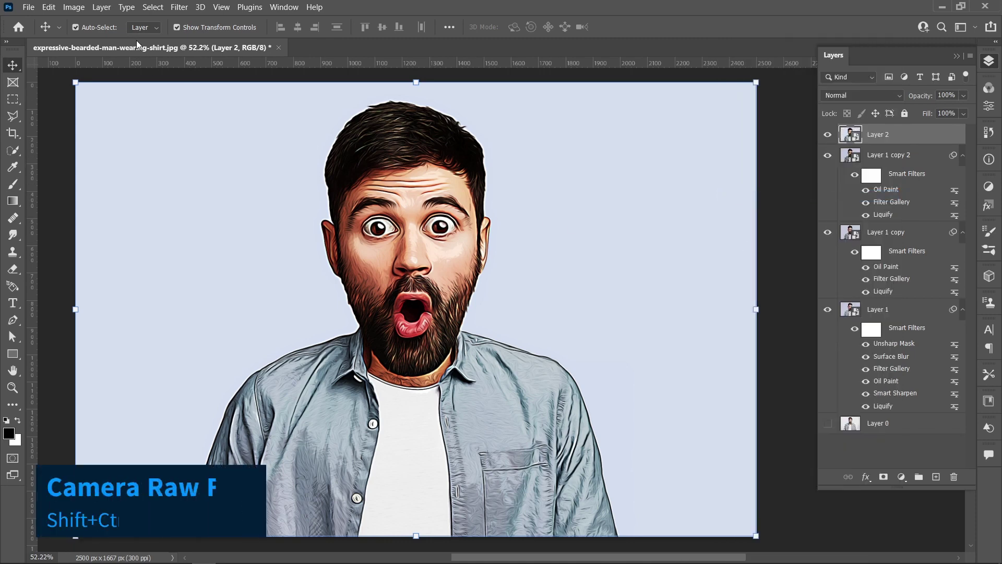
Step: Start the Camera Raw Filter on Layer 2 and set Texture to +35 and Clarity to +15
click(179, 7)
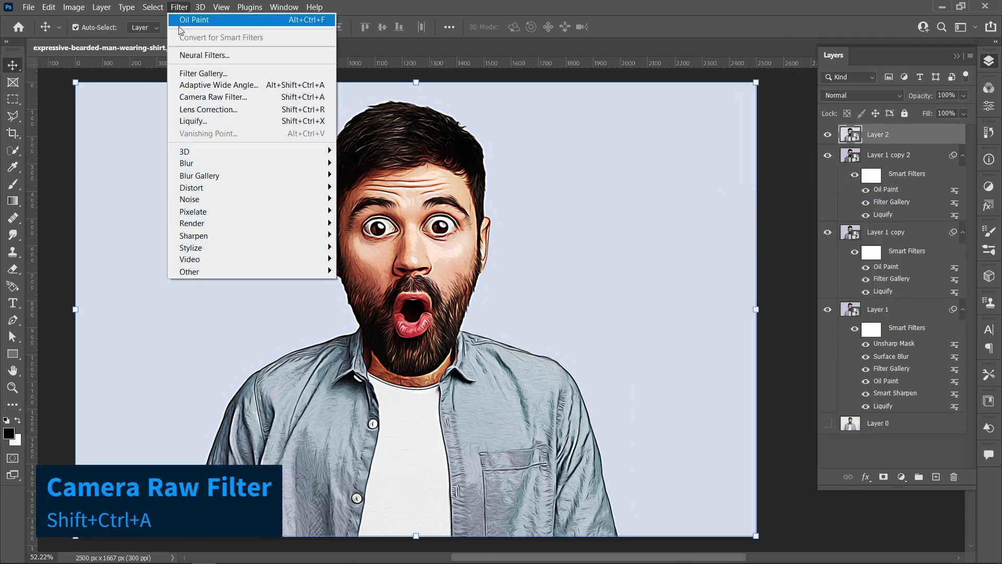
click(208, 97)
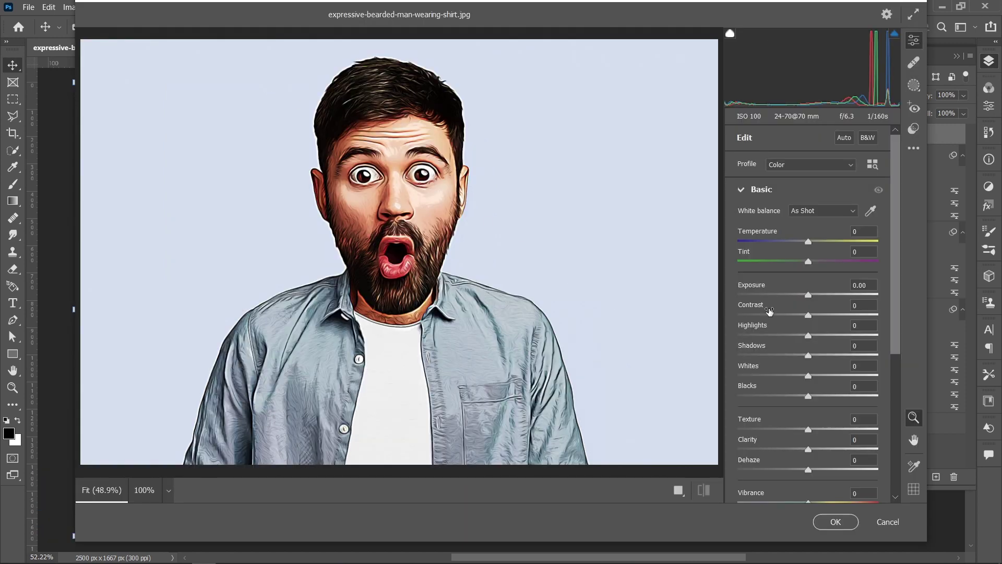
scroll(807, 318, down, 3)
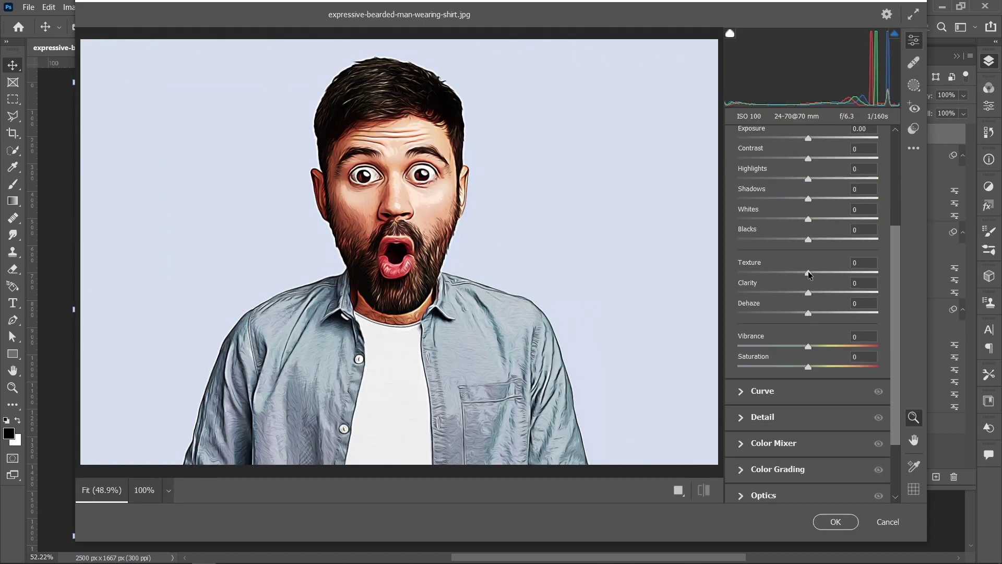
drag(808, 272, 855, 275)
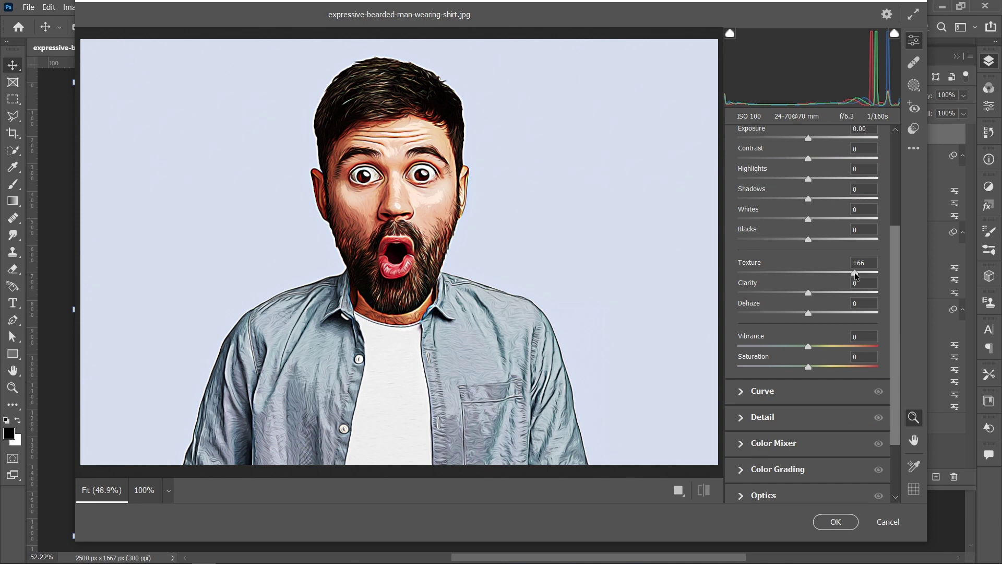
scroll(870, 263, down, 3)
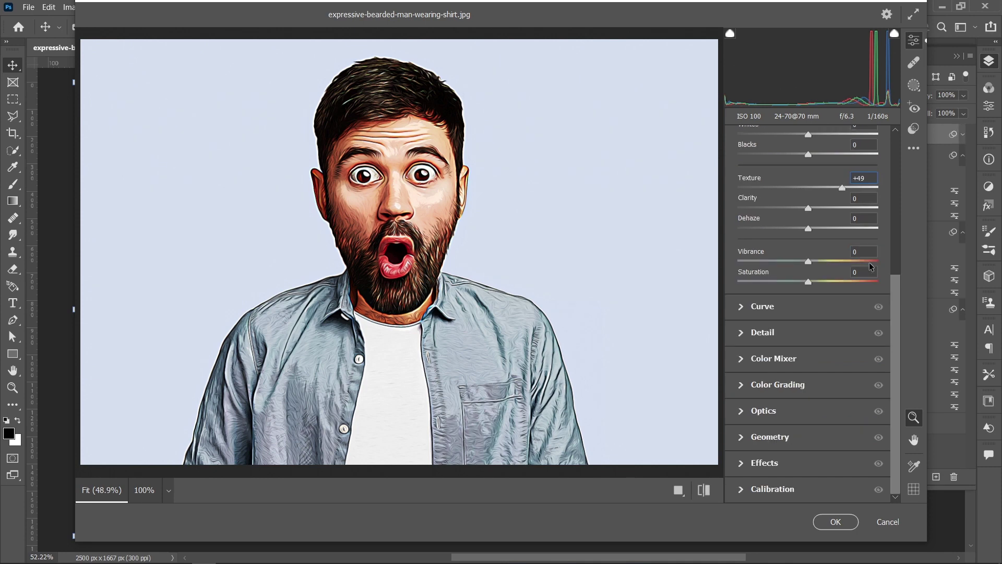
double_click(864, 179)
text(35)
drag(808, 208, 818, 209)
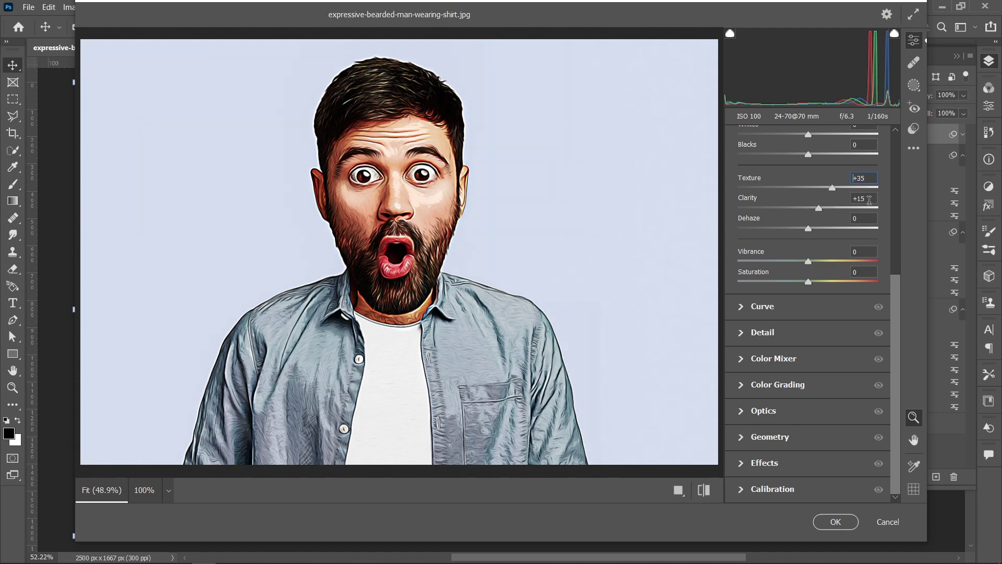
Step: Set the Camera Raw Sharpening to 30 with a Radius of 1.5
click(741, 332)
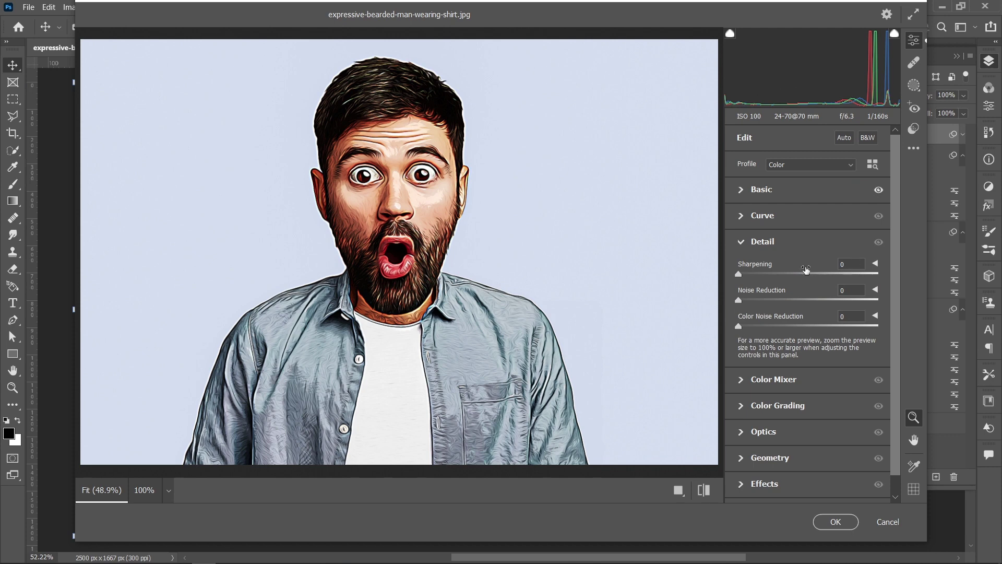
drag(743, 272, 766, 287)
click(860, 264)
click(876, 264)
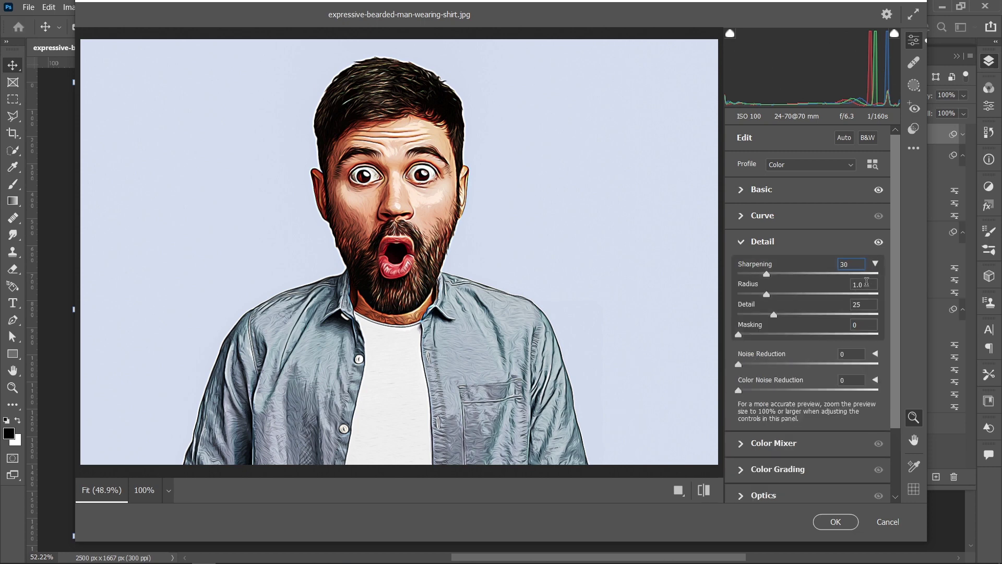
double_click(859, 285)
text(1.5)
click(772, 249)
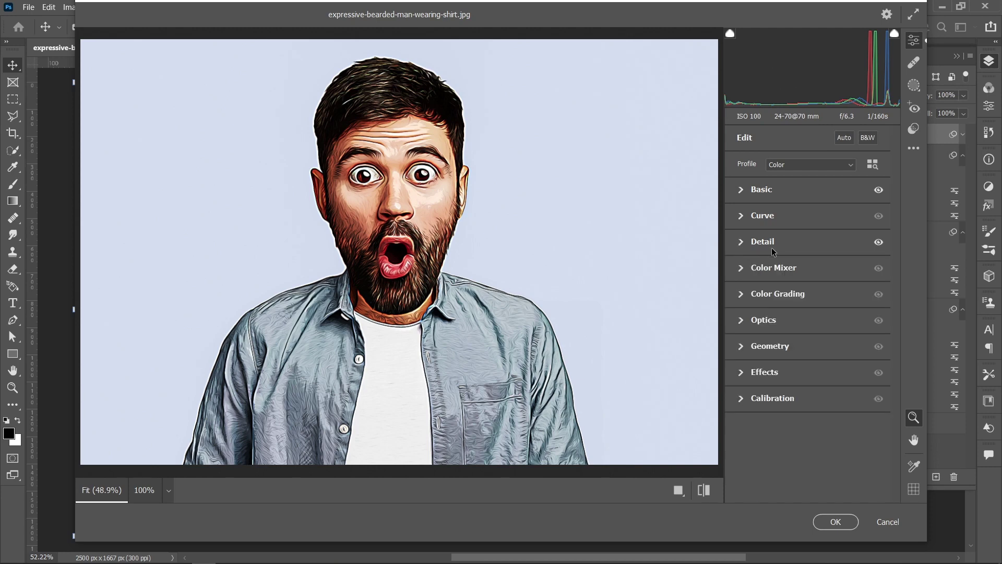
Step: Add Grain of 40 and Vignetting of -34 in the Camera Raw effects, and apply the filter
click(751, 373)
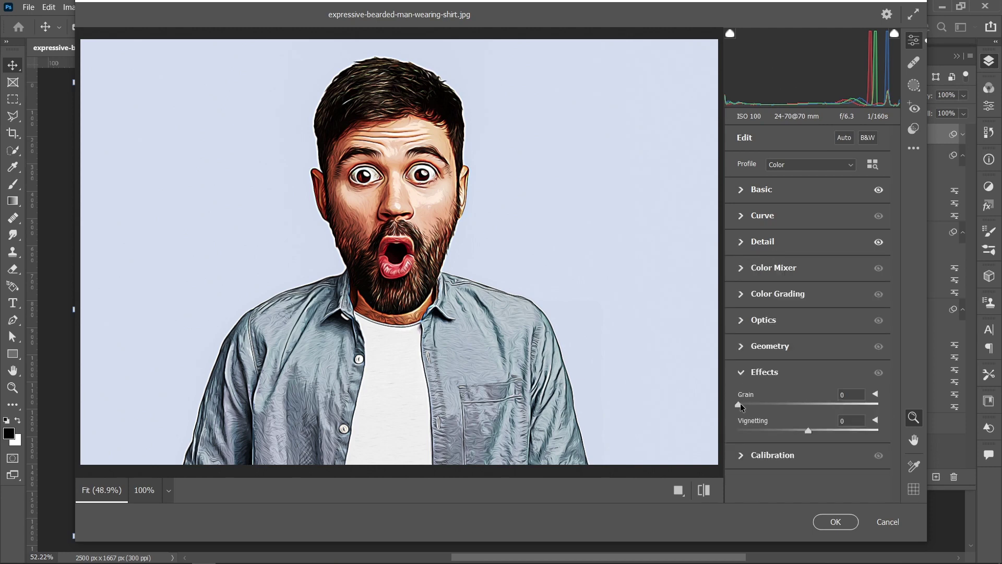
drag(823, 409, 817, 408)
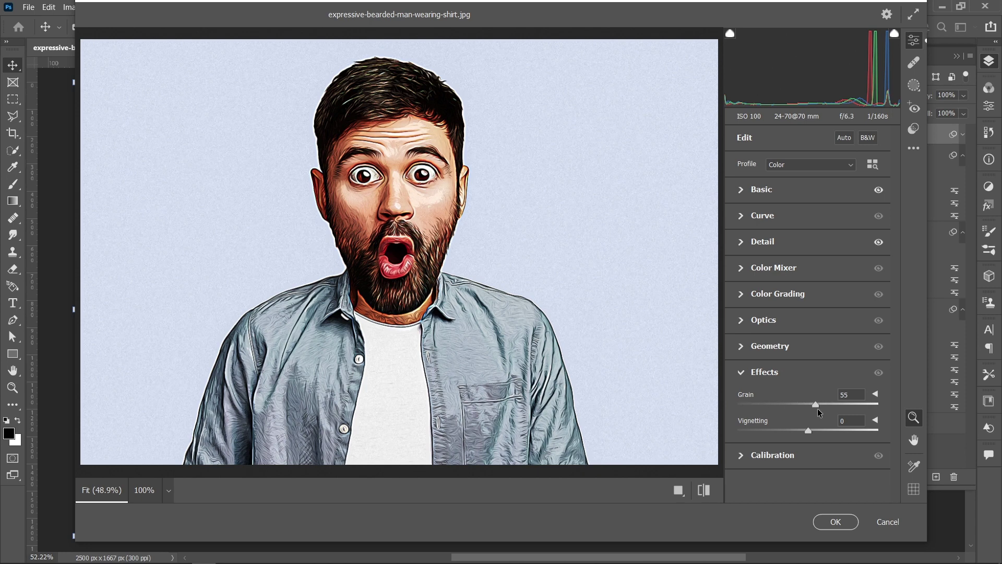
click(876, 394)
scroll(830, 407, down, 1)
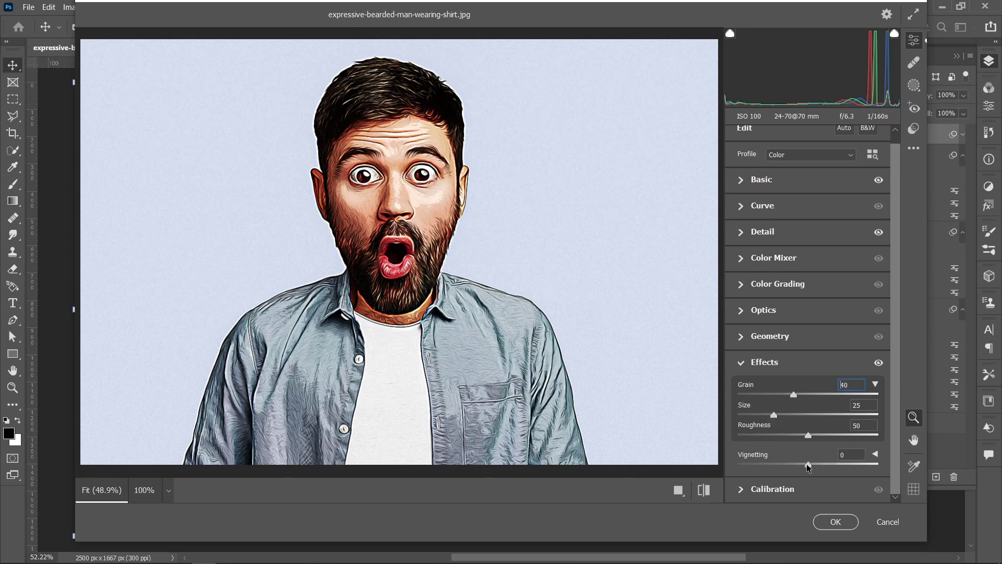
drag(806, 464, 787, 460)
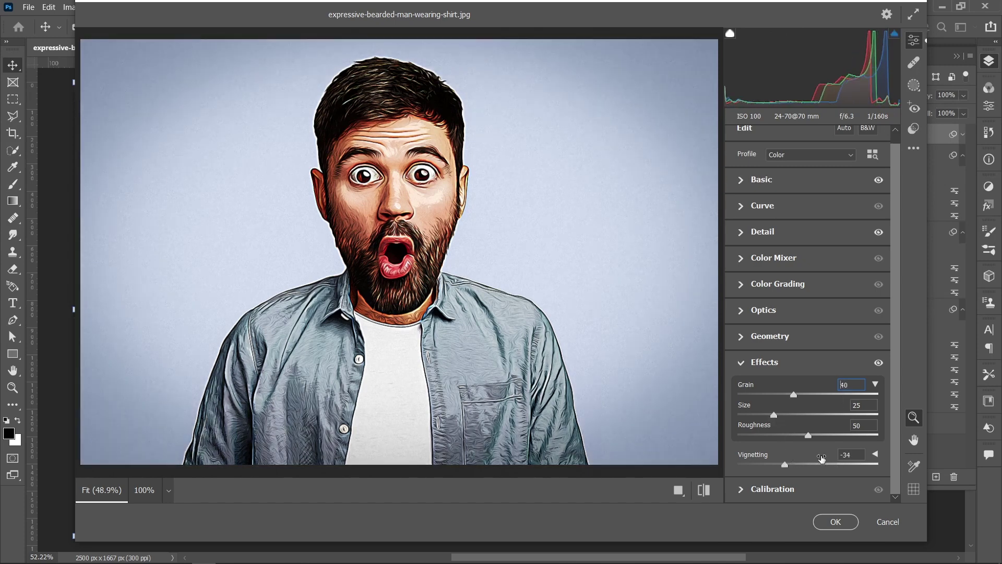
click(837, 519)
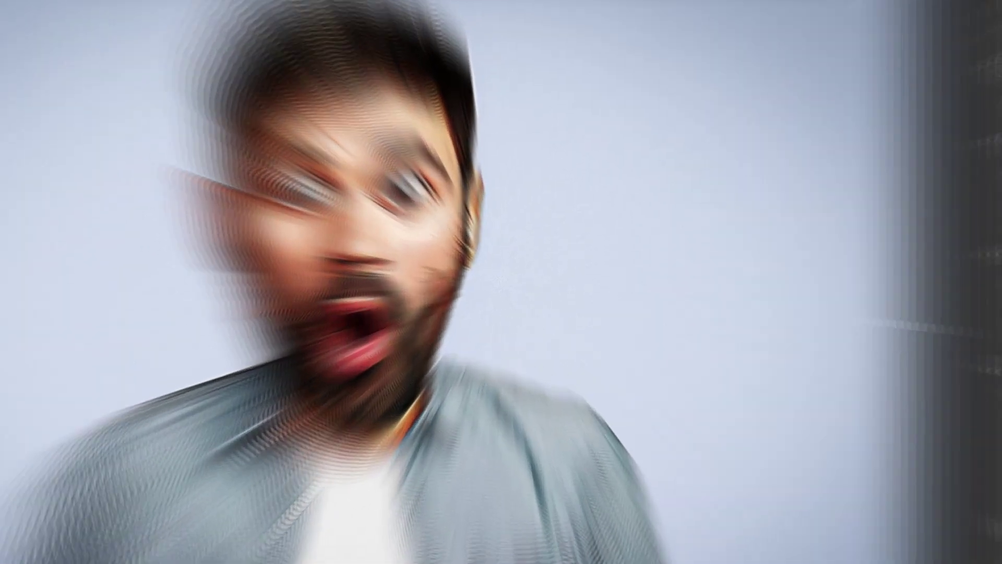